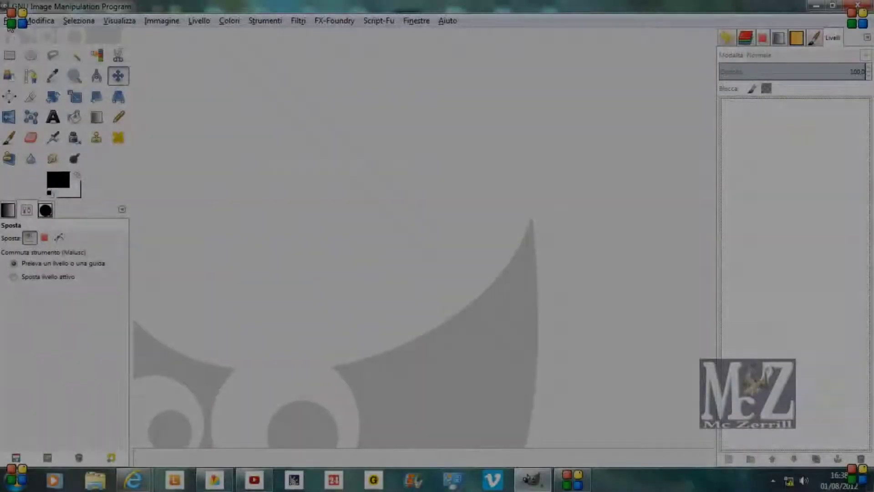
- Create a new 600×600 px image
click(7, 20)
click(27, 36)
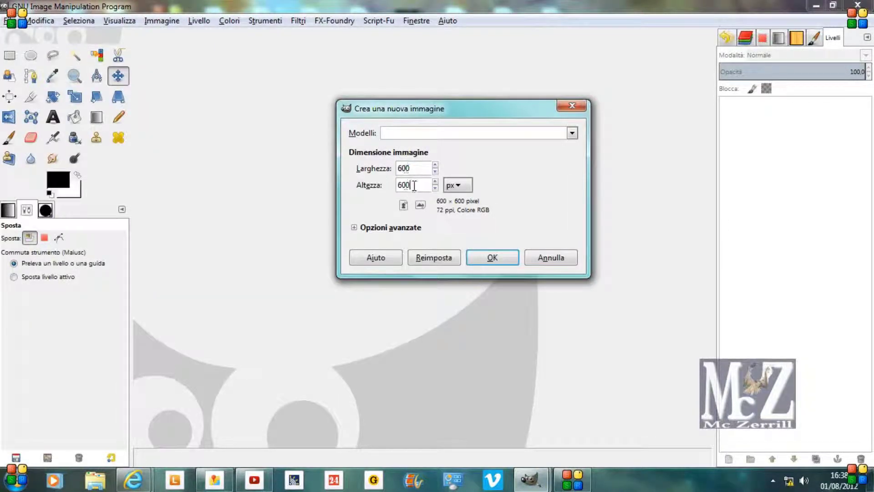
click(492, 257)
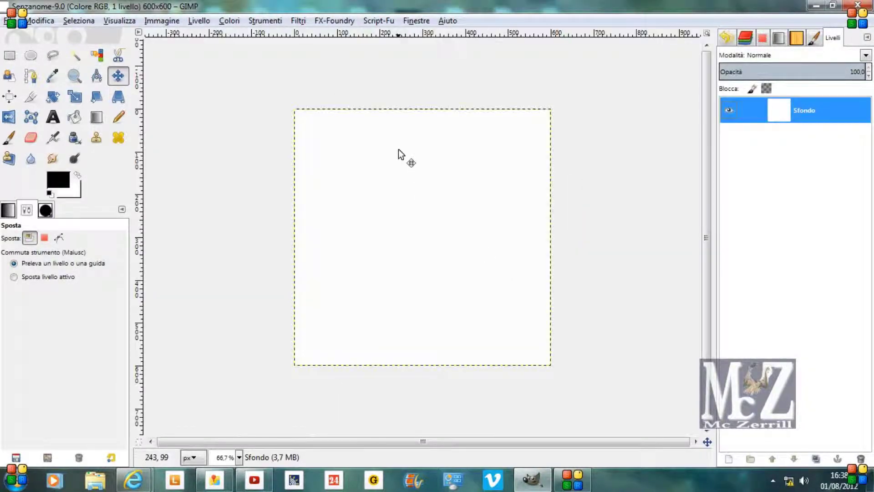
- Render an 8×8 jigsaw pattern with the Puzzle filter
click(299, 21)
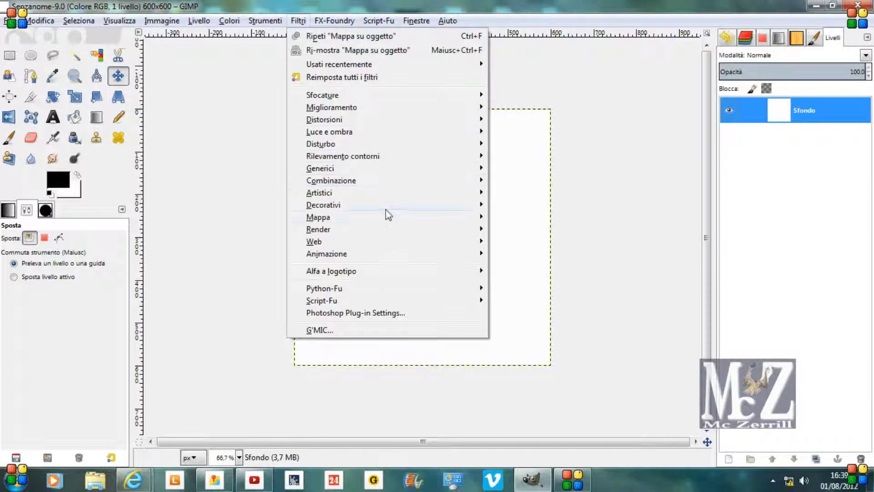
mouse_move(318, 230)
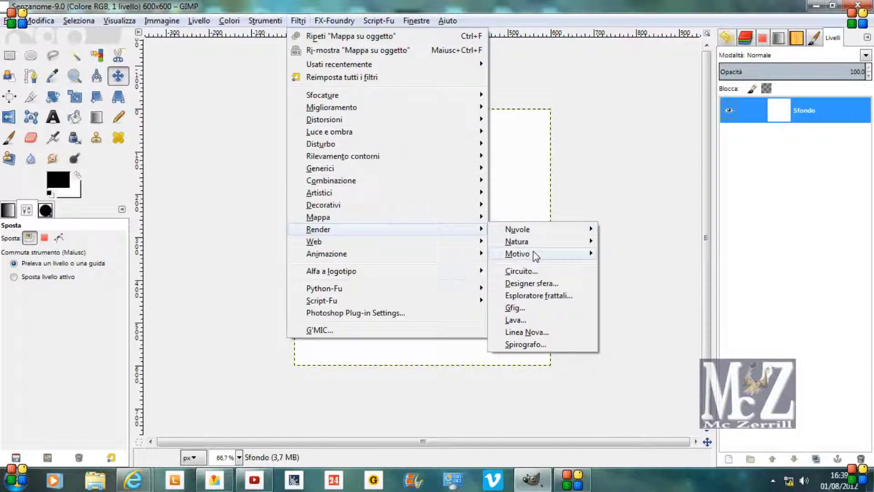
mouse_move(517, 253)
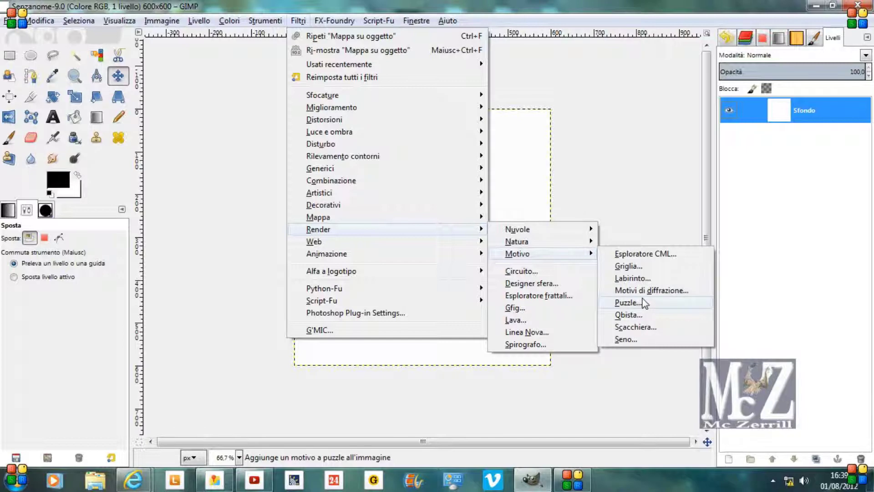
click(627, 302)
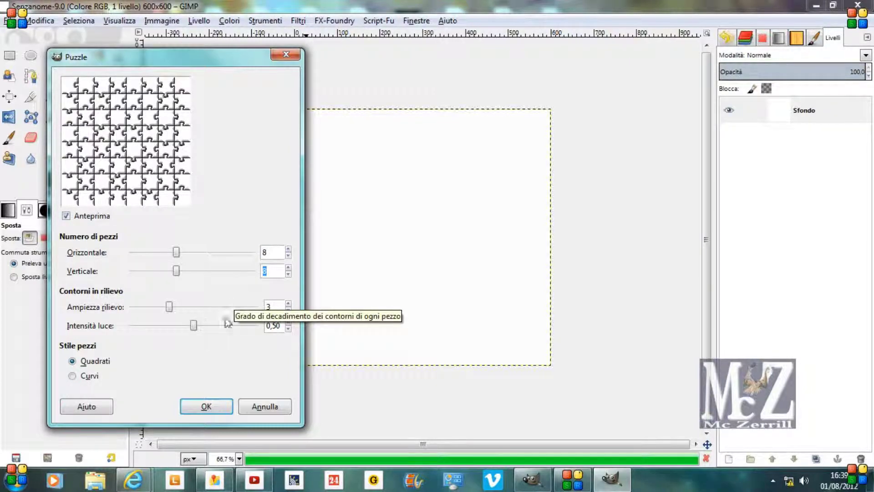
click(214, 404)
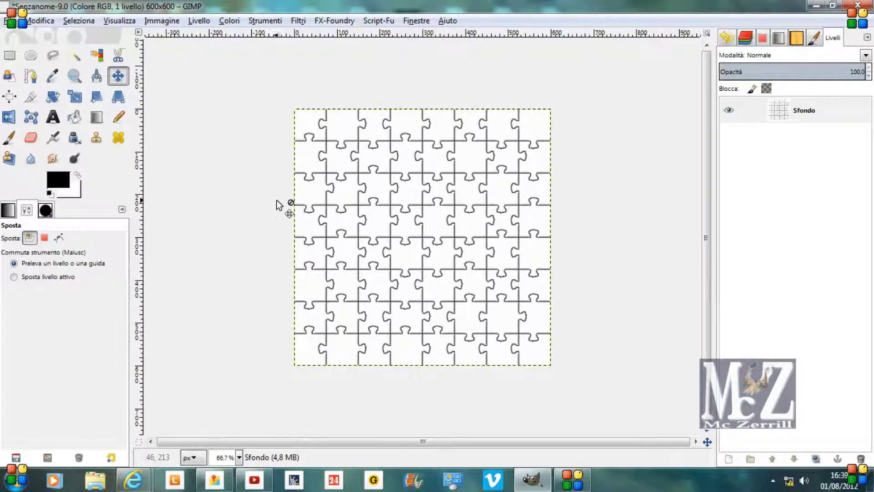
- Add an alpha channel to the Sfondo background layer
click(816, 112)
right_click(816, 112)
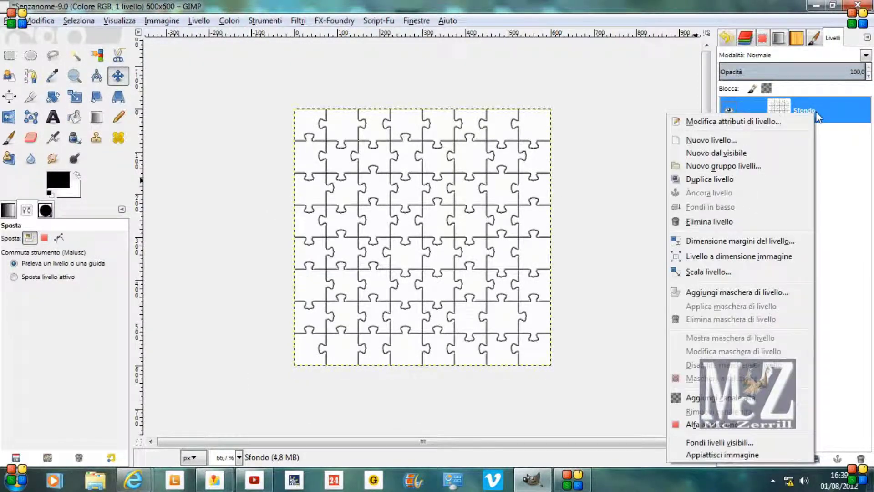
click(746, 399)
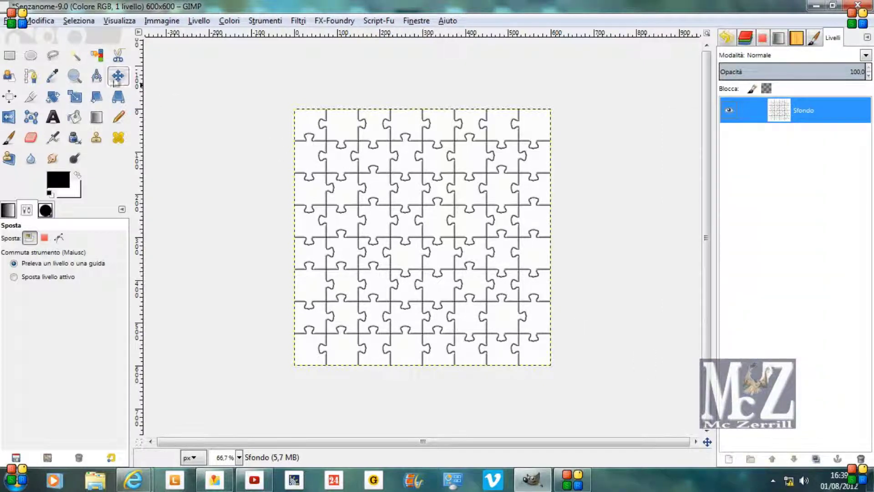
- Fuzzy-select six puzzle pieces in the top two rows, adding with Shift
click(74, 55)
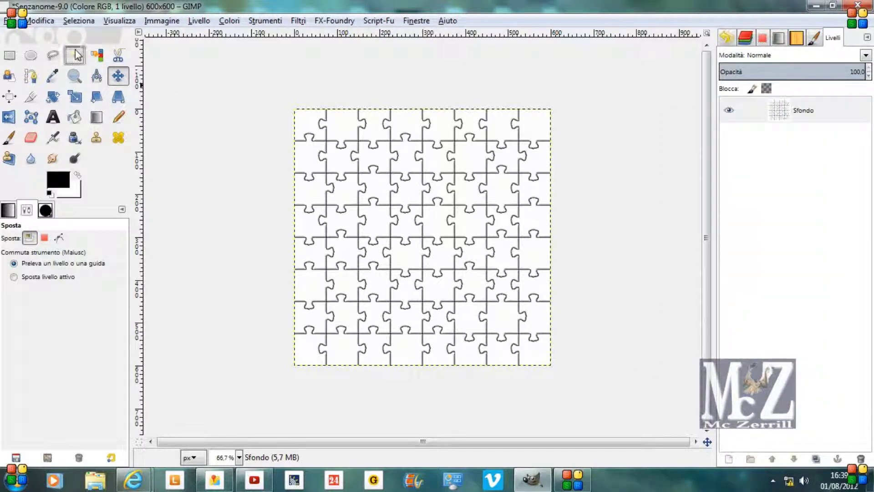
click(377, 126)
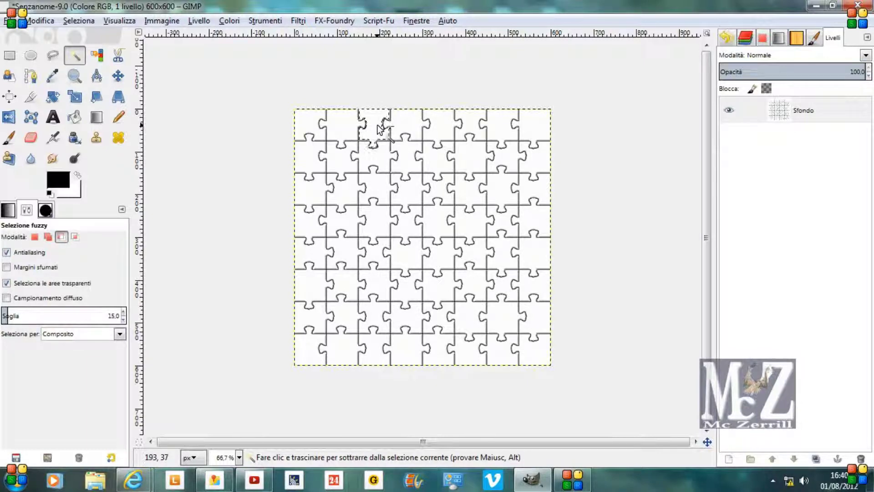
key(shift)
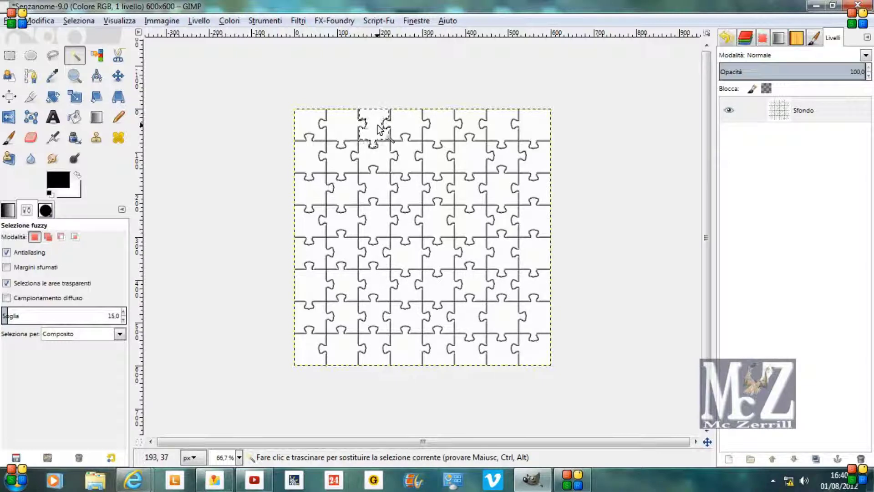
shift+click(406, 124)
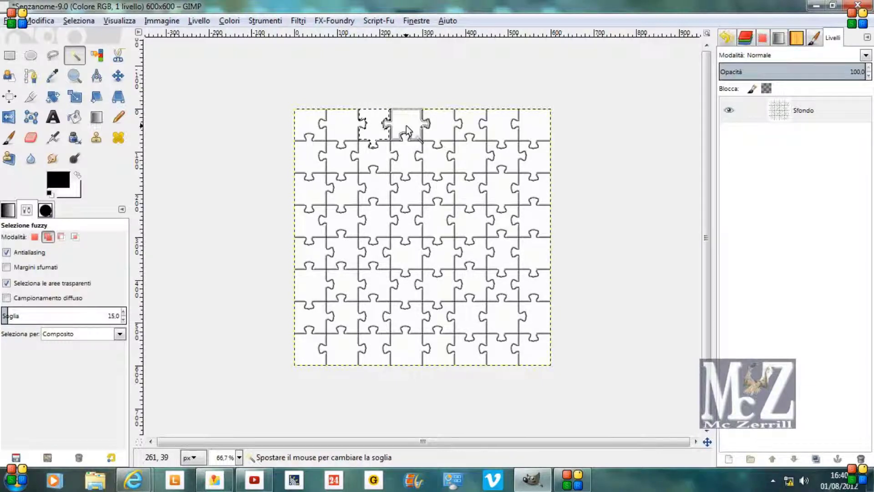
shift+click(438, 122)
shift+click(407, 157)
shift+click(441, 158)
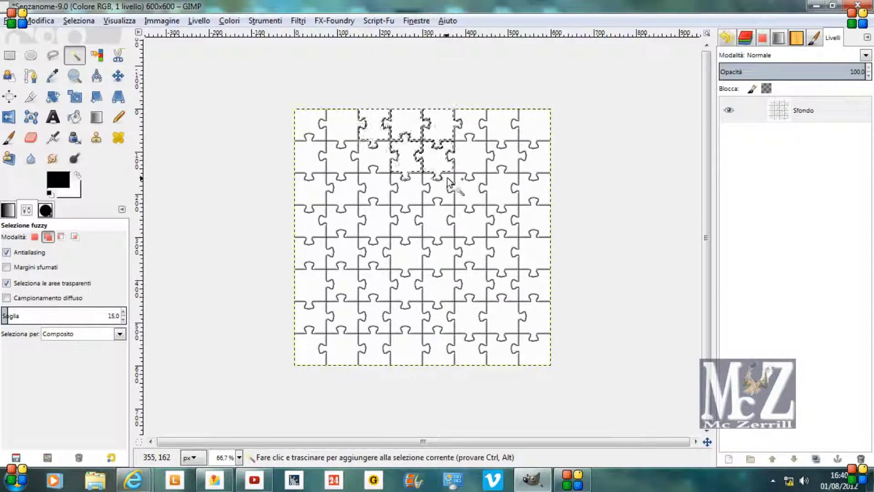
shift+click(461, 157)
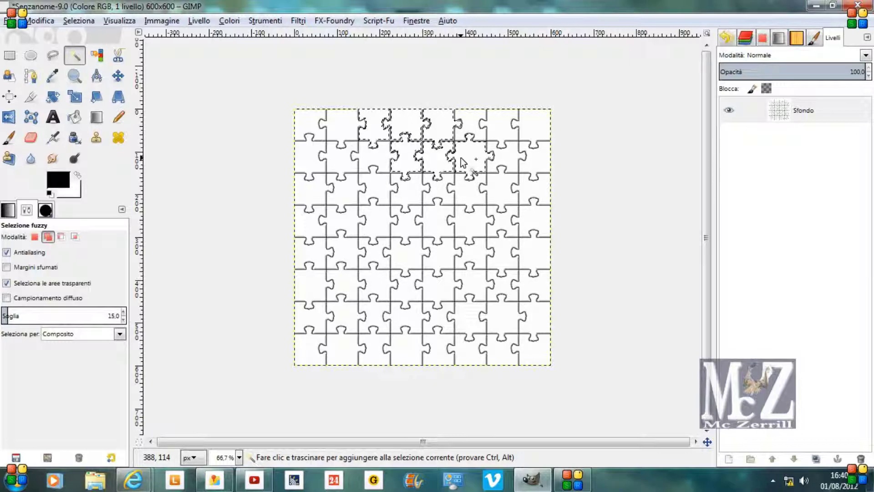
- Clear the selected pieces to transparency and select none
right_click(442, 132)
mouse_move(473, 155)
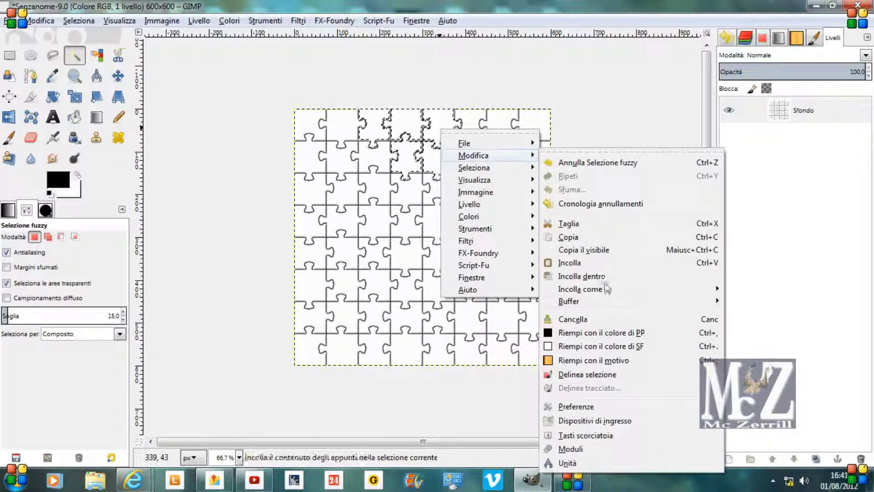
click(600, 322)
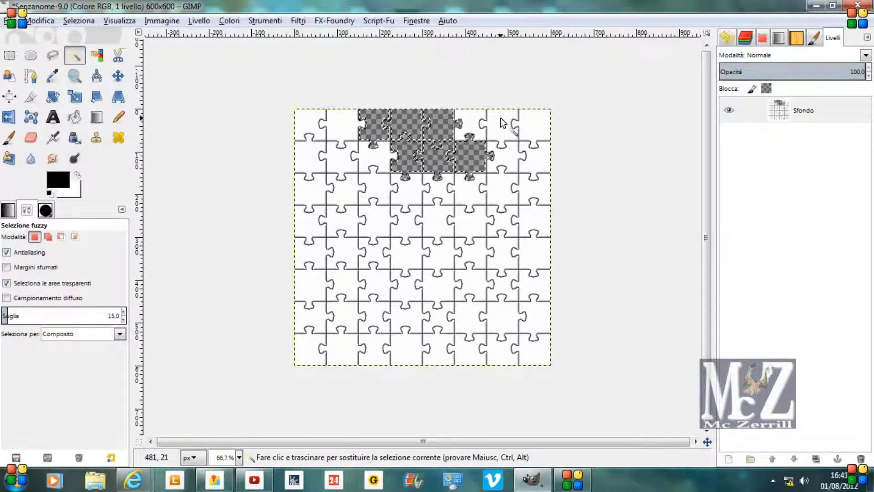
click(78, 21)
click(82, 44)
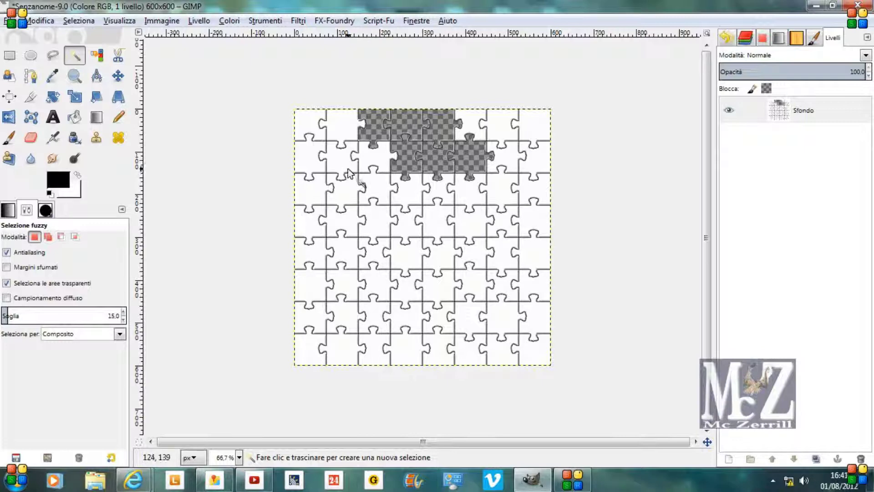
- Set the Text tool to Times New Roman Bold, size 50, and draw a first text box
click(54, 118)
click(11, 241)
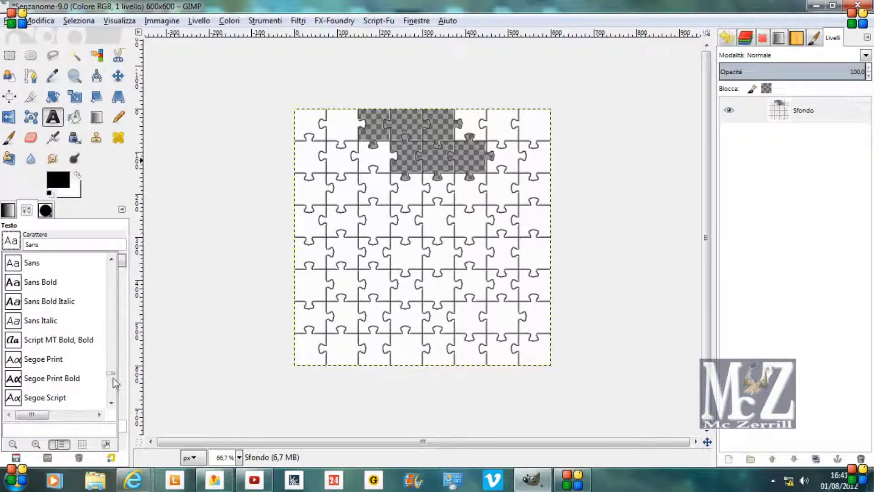
drag(113, 377, 113, 389)
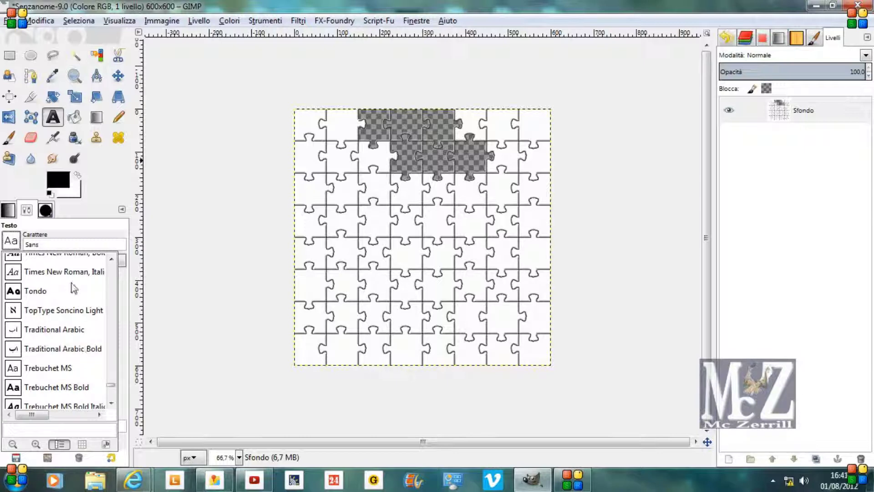
click(111, 258)
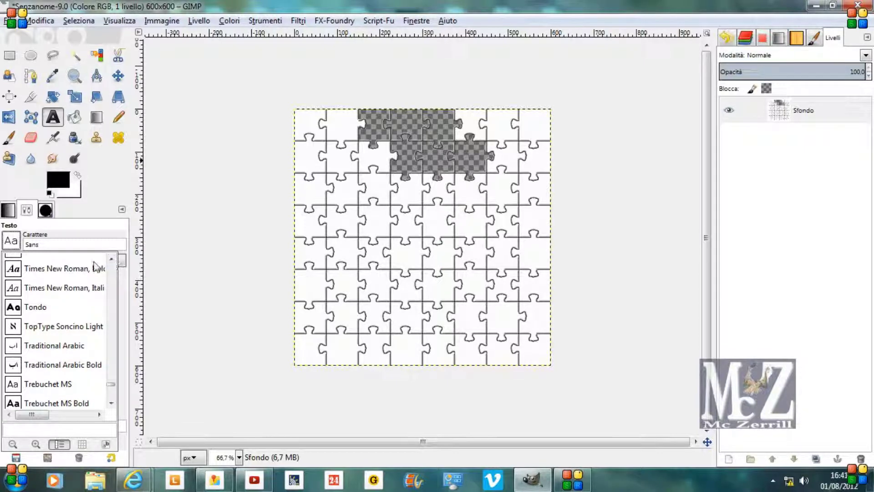
click(111, 260)
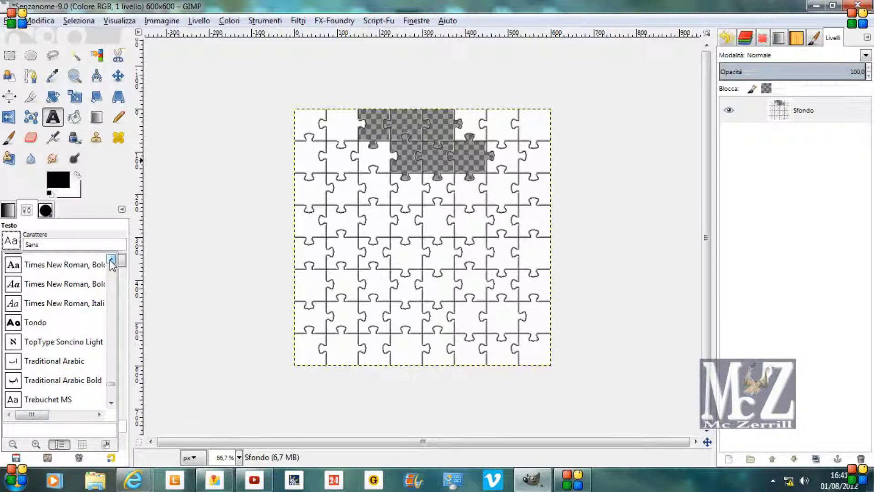
click(76, 265)
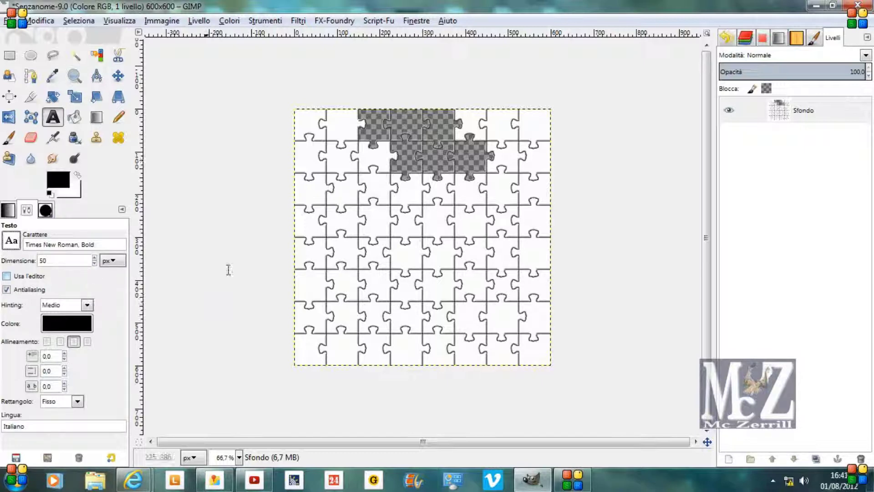
drag(364, 146, 396, 194)
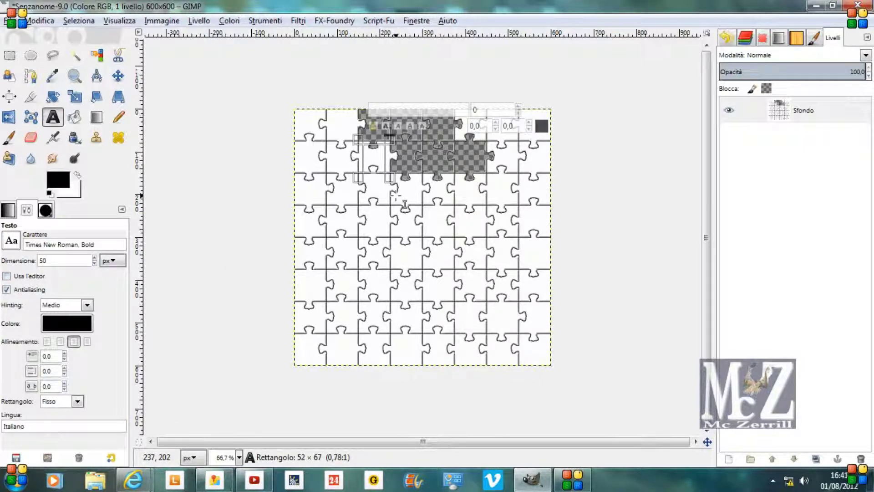
- Type M, add a c text layer below-right, and nudge the c up-left
text(M)
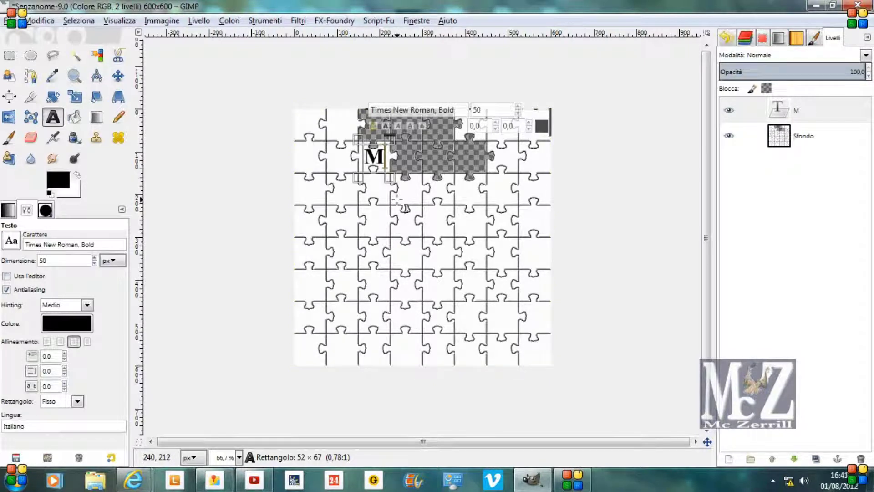
drag(399, 181, 420, 206)
text(c)
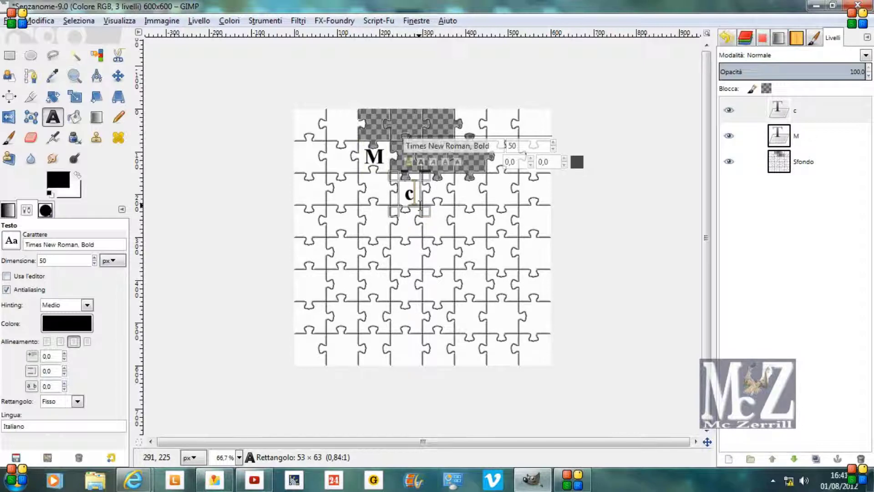
click(118, 76)
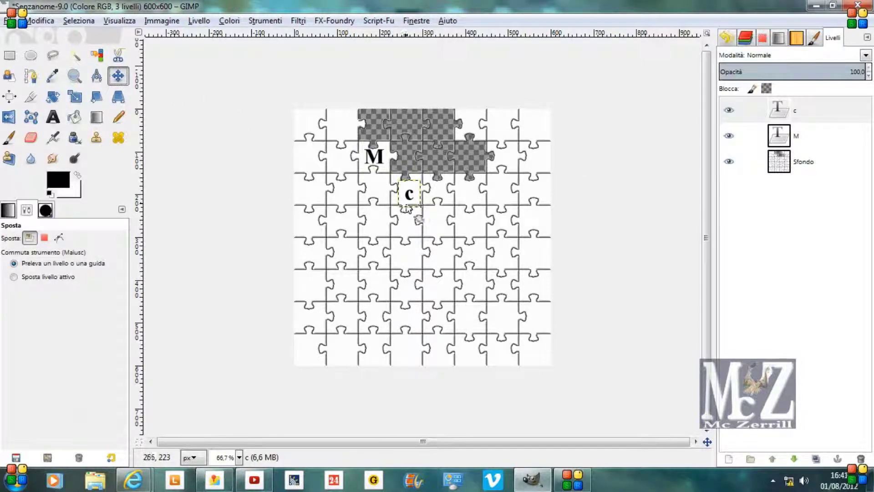
drag(408, 199, 406, 196)
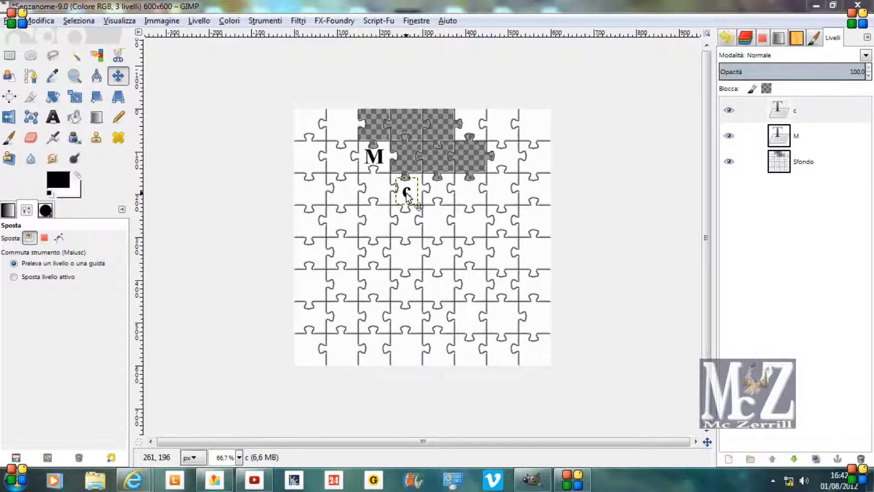
- Add a Z text layer below the c and nudge it slightly left
click(53, 117)
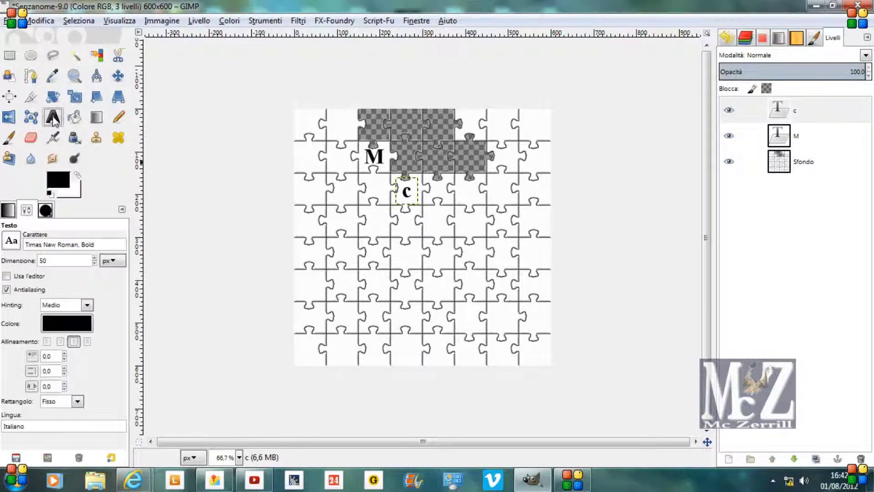
drag(369, 210, 396, 245)
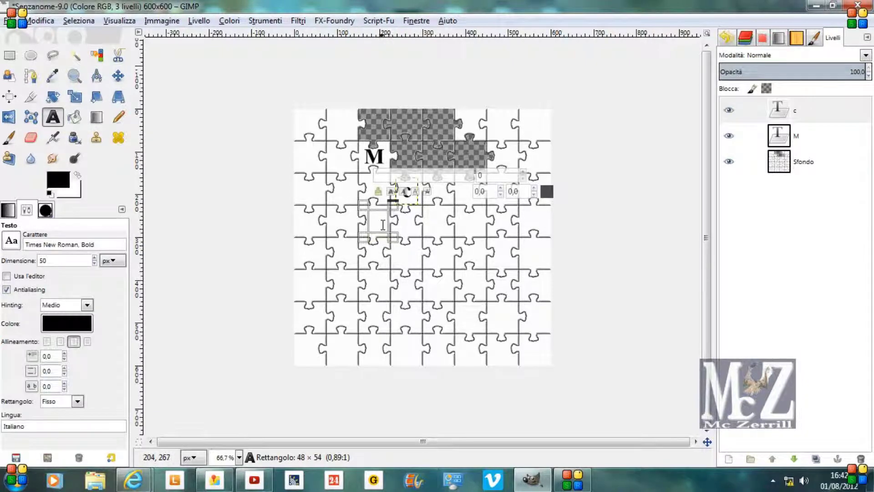
text(Z)
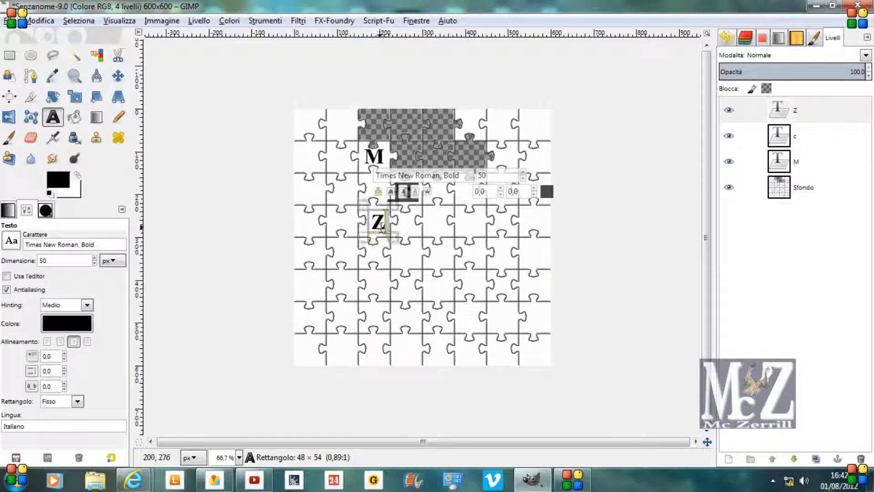
drag(390, 222, 396, 256)
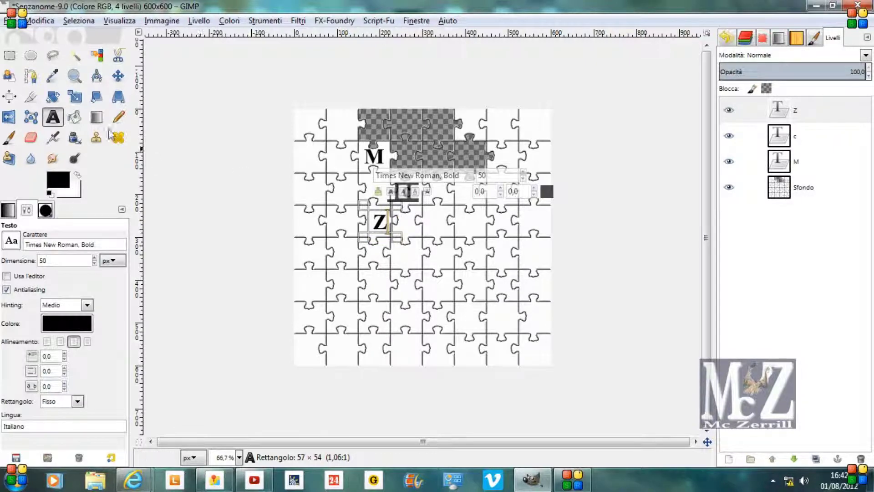
click(118, 75)
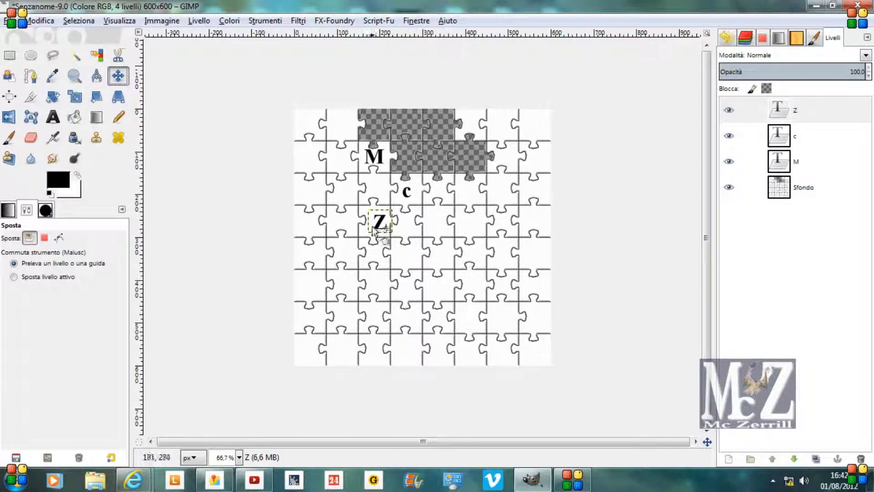
drag(378, 228, 375, 229)
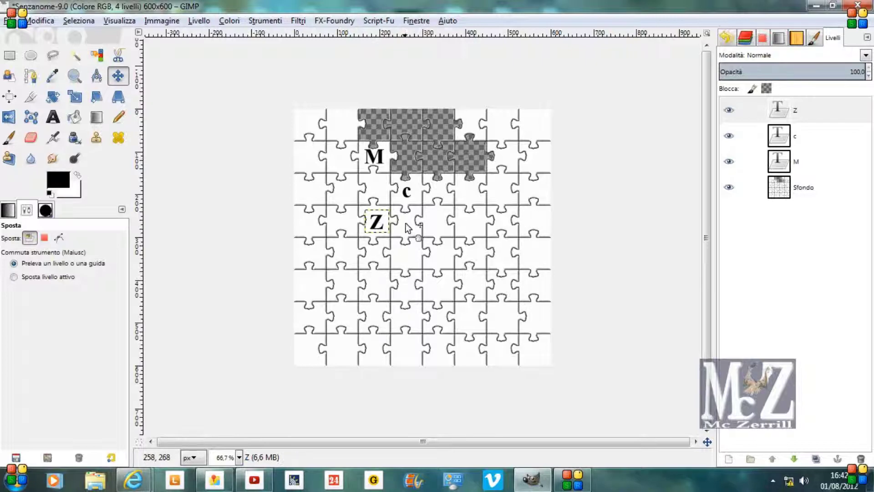
click(53, 117)
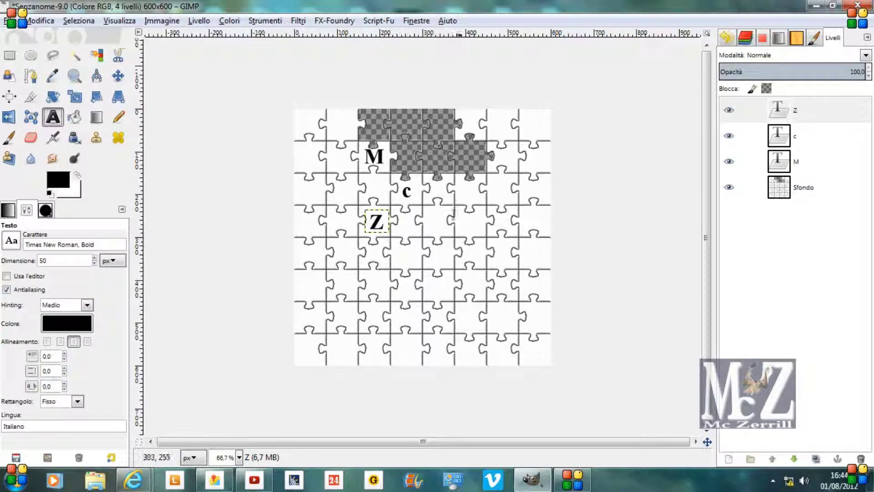
- Add e, r and a second r as separate text layers around the Z
drag(397, 211, 419, 235)
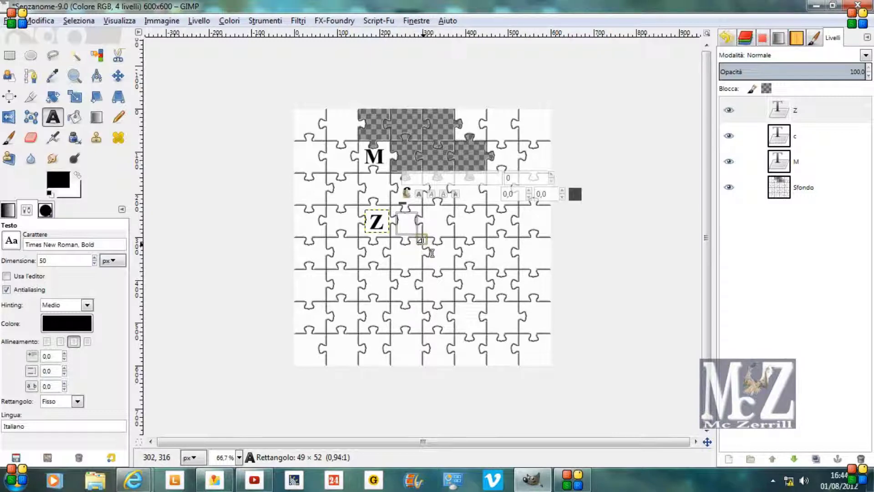
text(e)
drag(419, 223, 459, 249)
text(r)
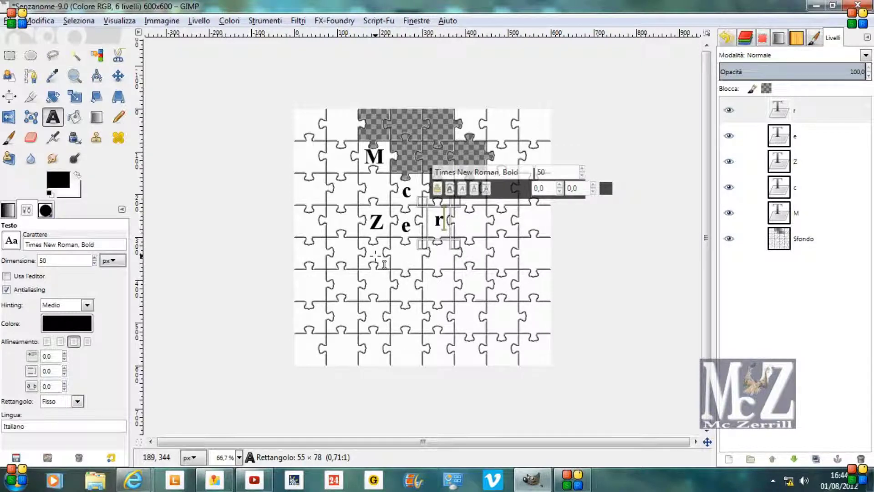
drag(368, 243, 390, 269)
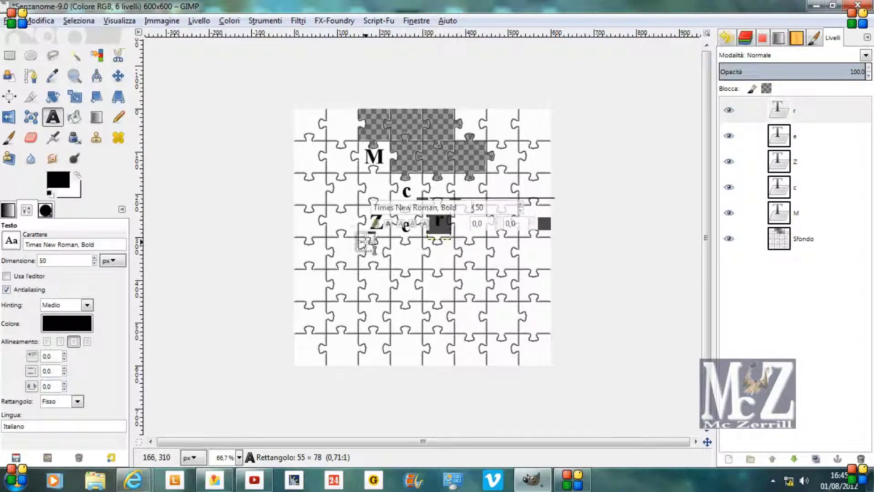
text(r)
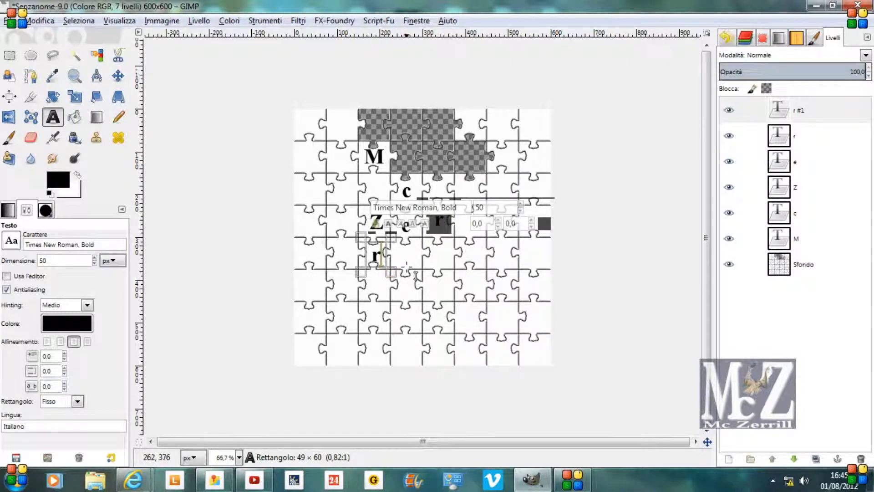
- Add i and two l letters as separate text layers in the lower rows
drag(400, 241, 421, 276)
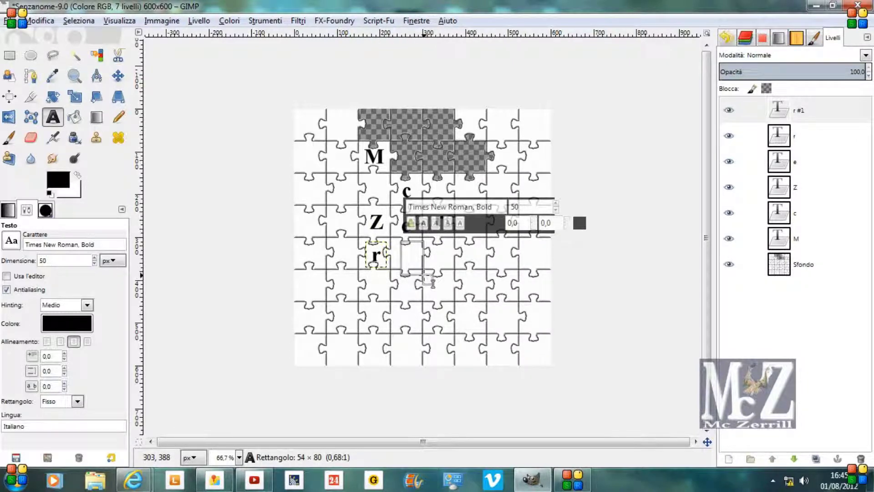
text(i)
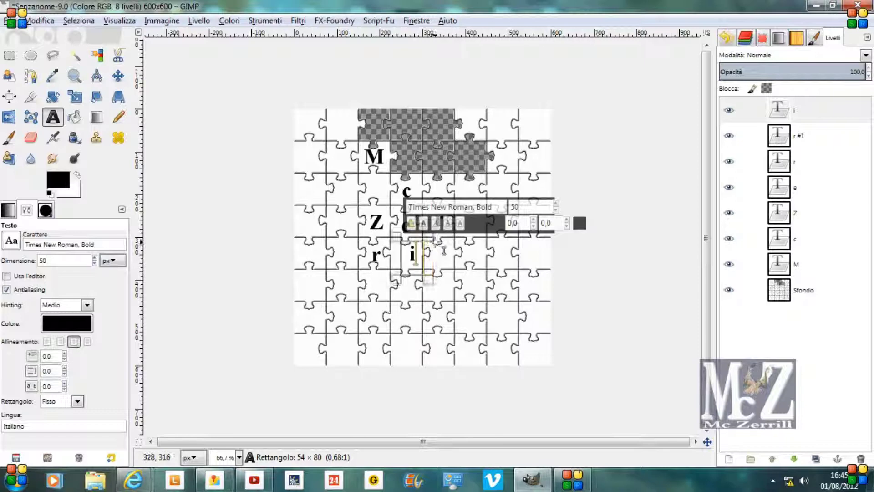
drag(434, 241, 452, 273)
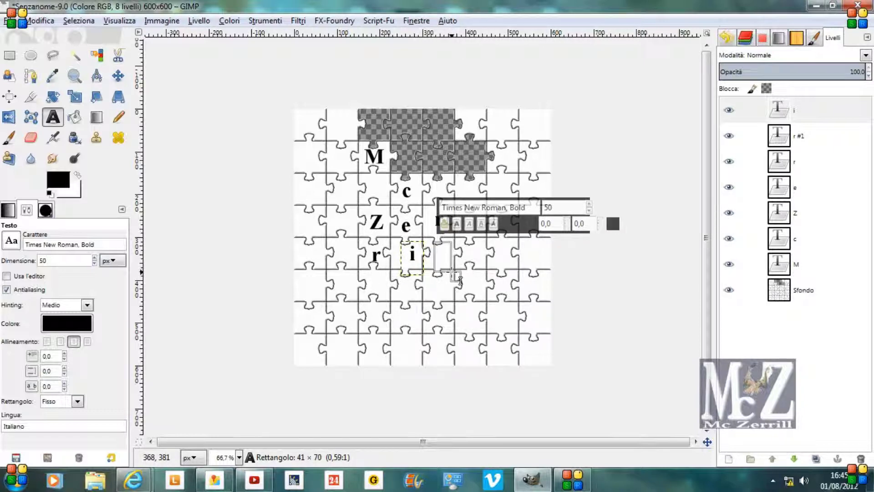
drag(393, 272, 421, 300)
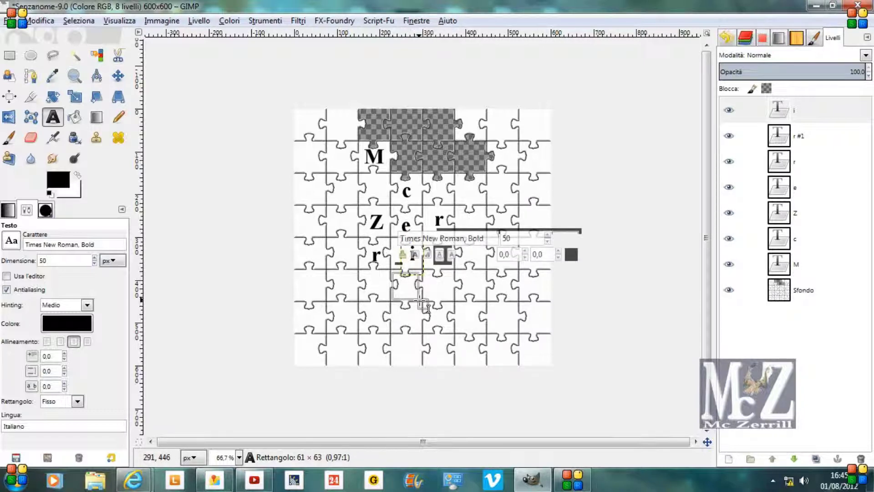
text(l)
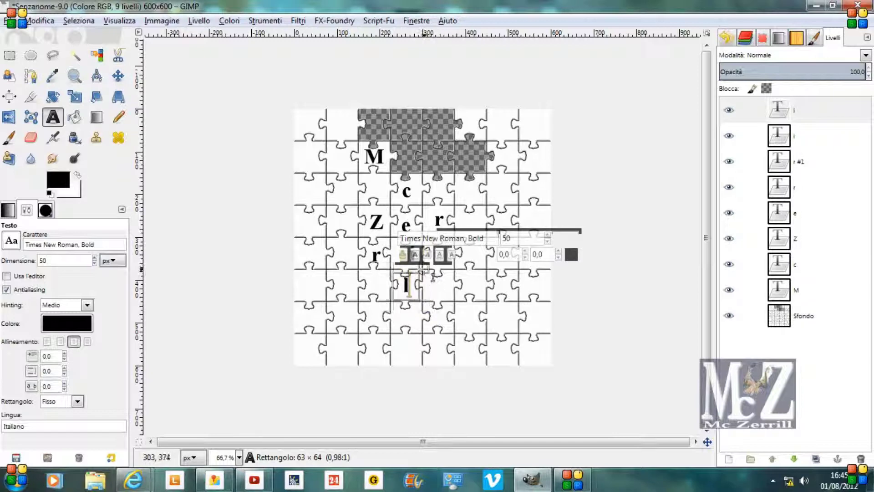
mouse_move(437, 278)
mouse_down()
mouse_move(427, 279)
mouse_move(459, 313)
mouse_up()
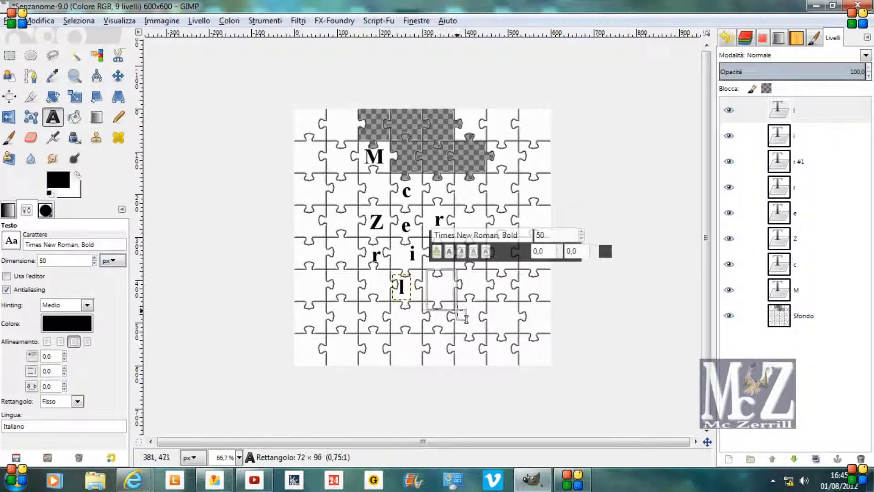
text(l)
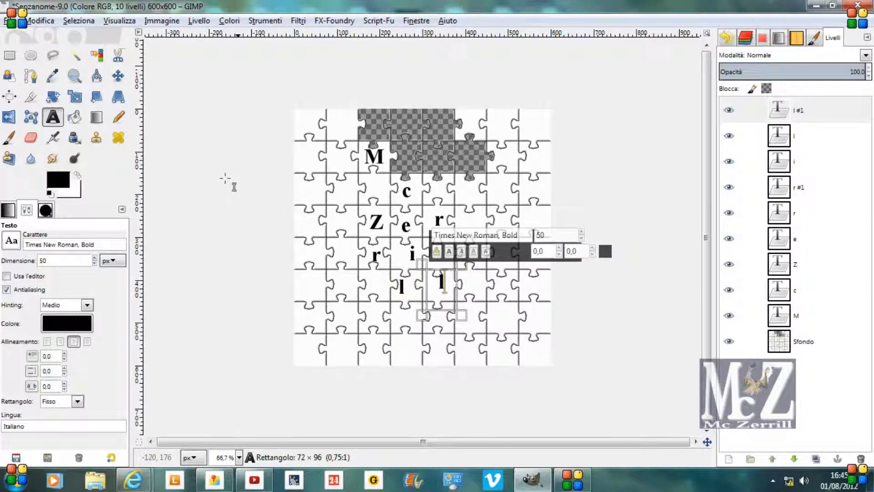
- Nudge the e up slightly and shift the i left with the Move tool
click(118, 76)
drag(406, 227, 438, 226)
drag(376, 258, 407, 258)
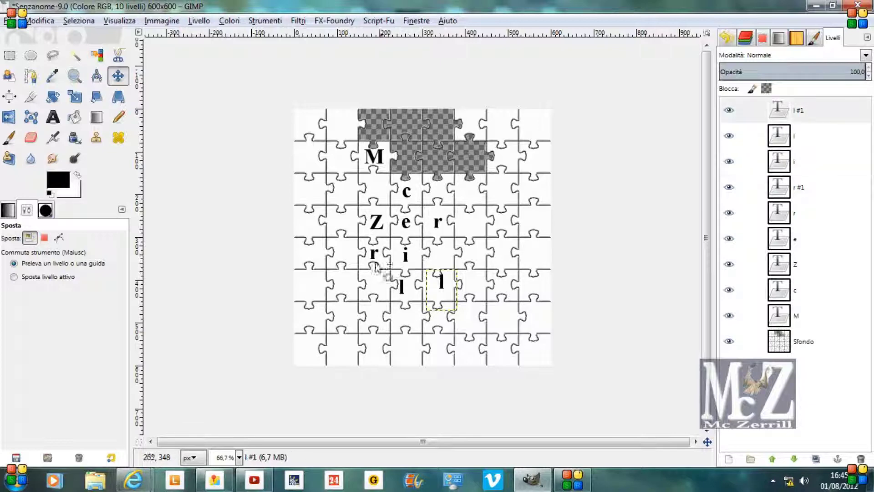
- Shift both l letters slightly, move the M down a row, and hide the puzzle layer
drag(440, 288, 438, 295)
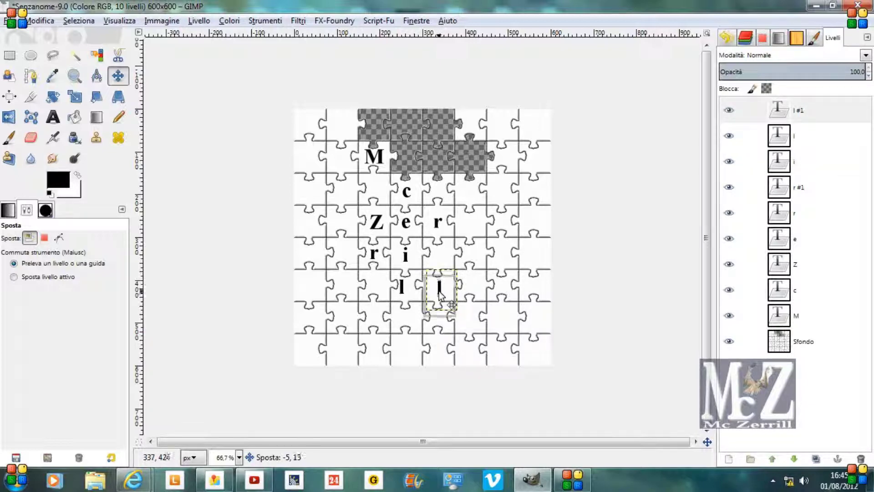
drag(404, 292, 407, 294)
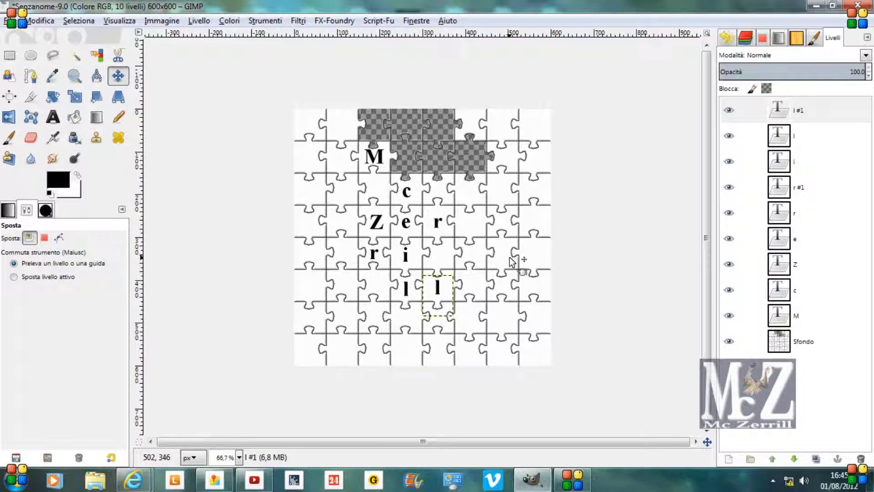
drag(379, 157, 382, 189)
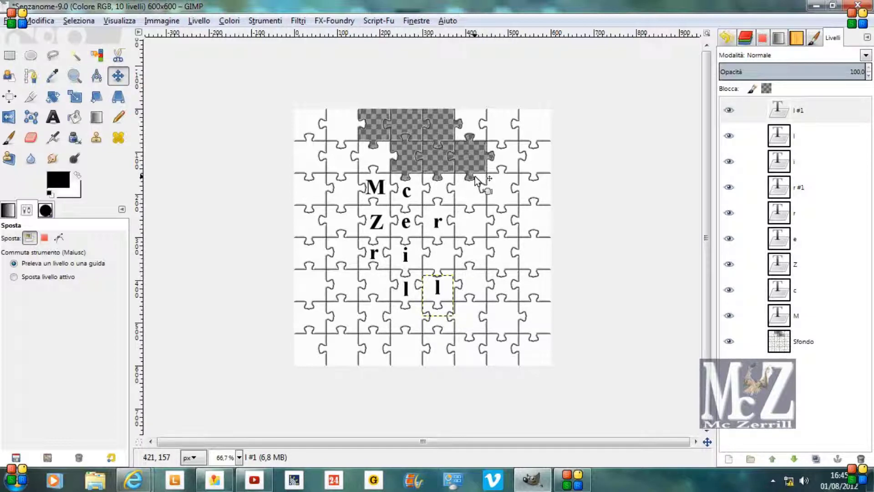
click(729, 342)
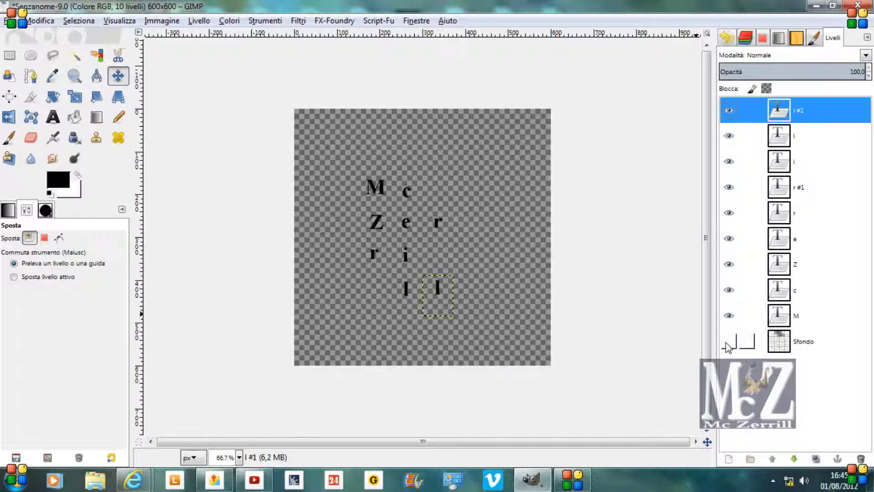
- Merge all visible letter layers into one layer
click(812, 321)
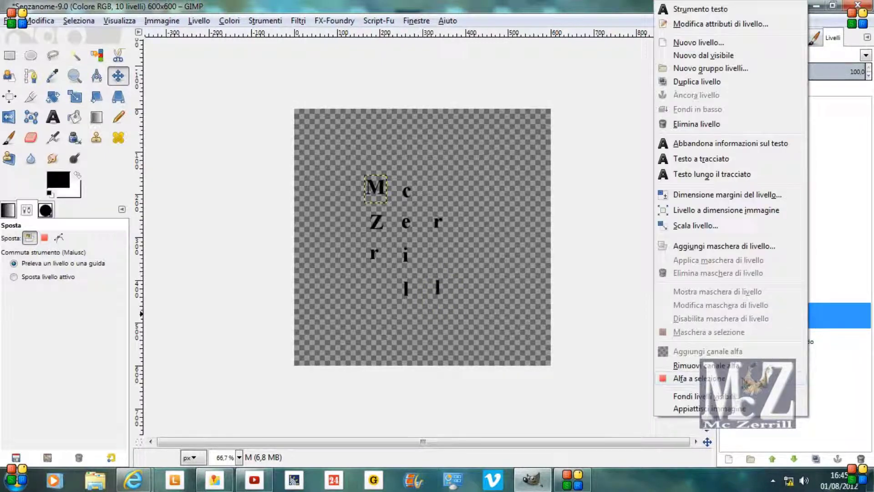
click(730, 397)
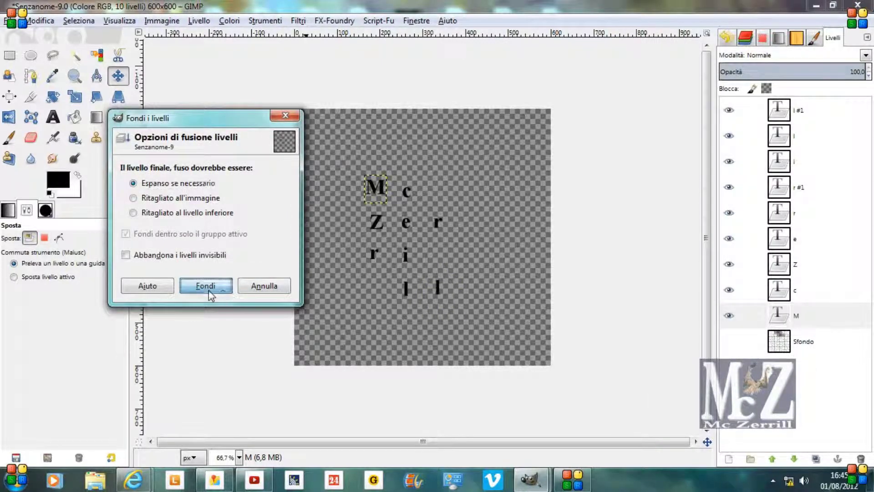
click(207, 289)
- Show the puzzle layer again and merge the letters layer down onto it
click(729, 136)
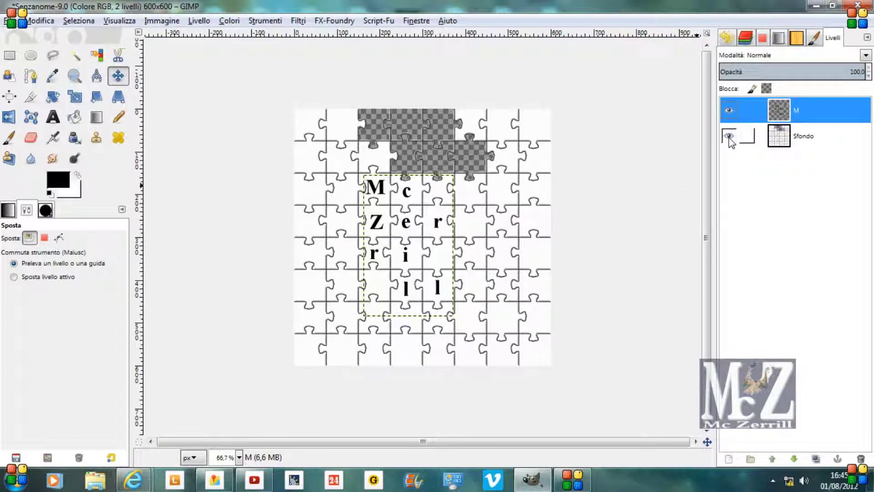
right_click(825, 117)
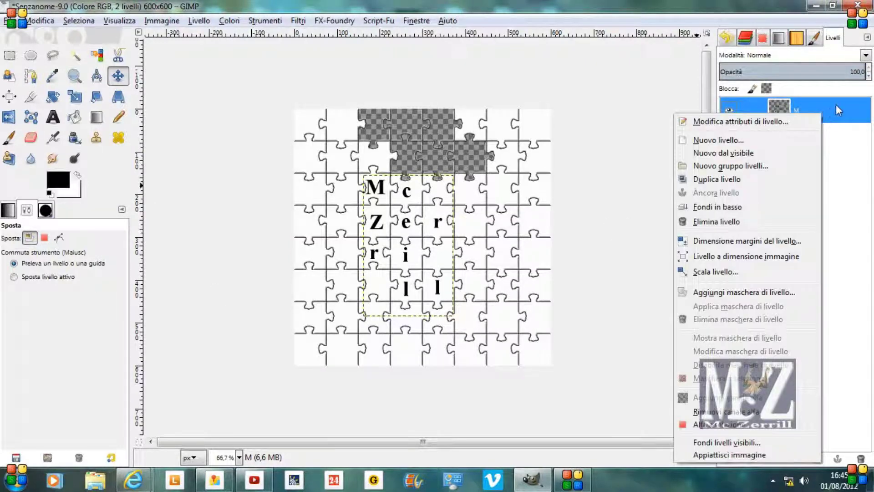
click(839, 111)
right_click(821, 113)
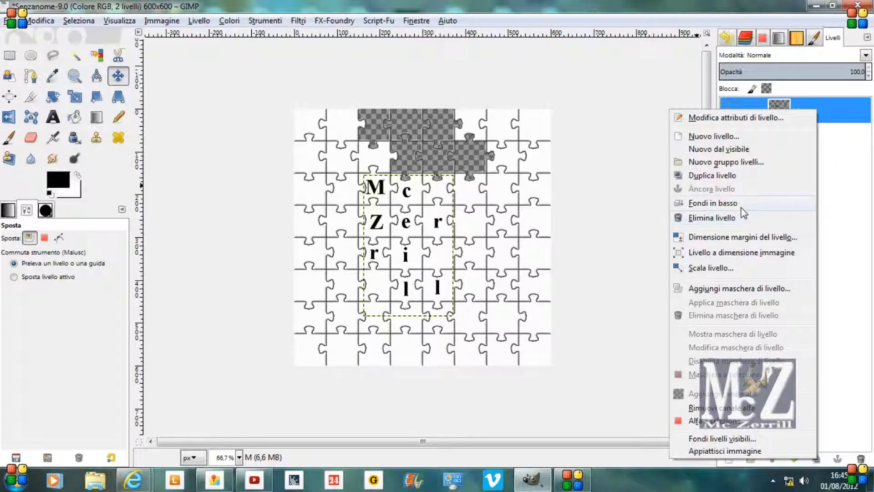
click(713, 203)
click(30, 138)
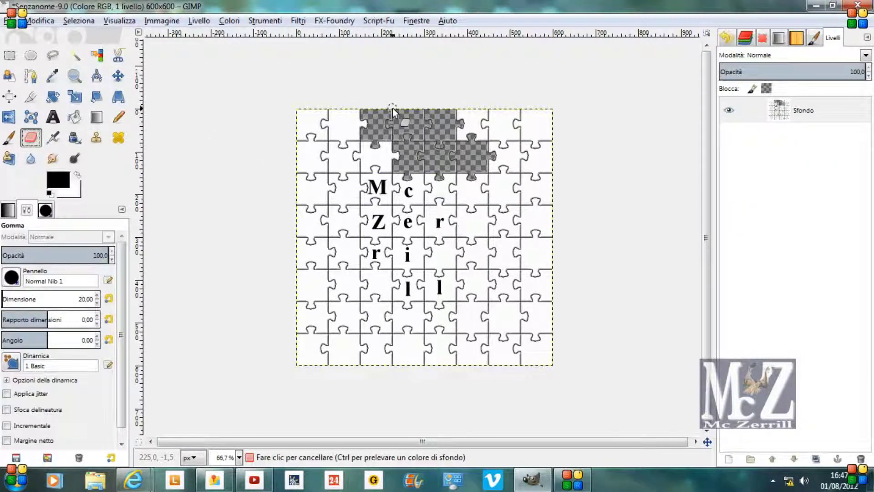
- Zoom into the top gap, erase the leftover outlines between missing pieces, then zoom out
click(74, 76)
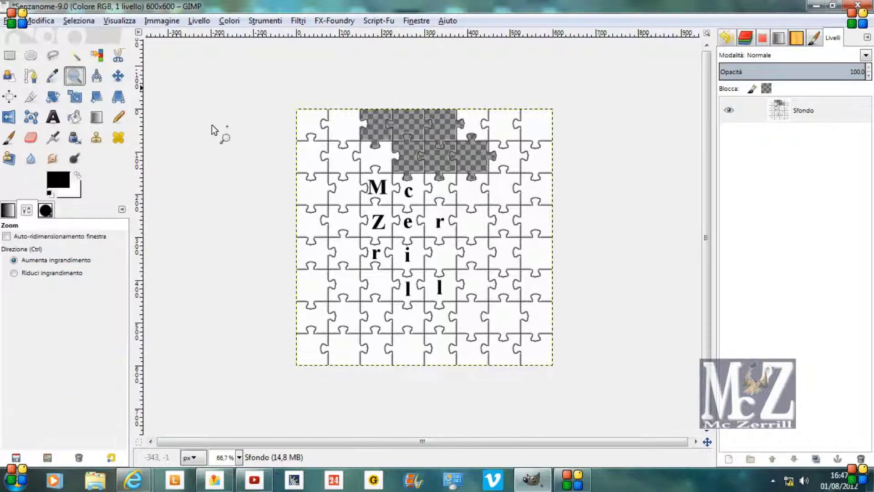
drag(354, 99, 511, 191)
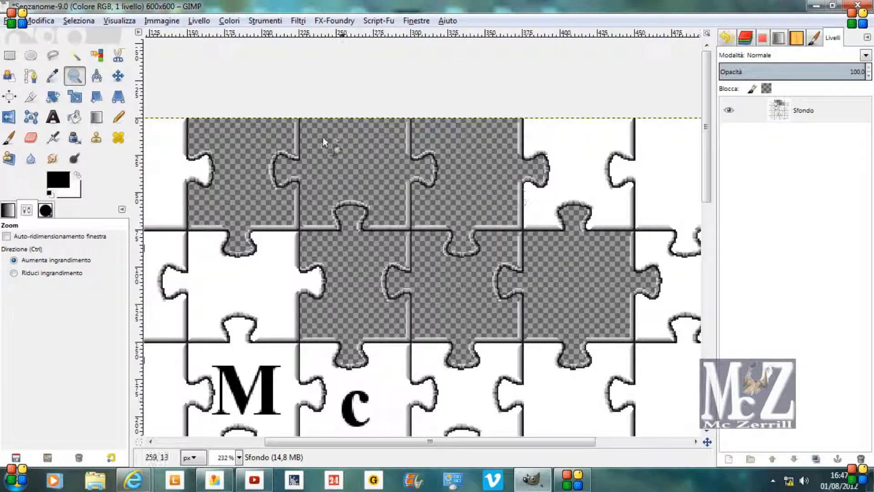
click(30, 138)
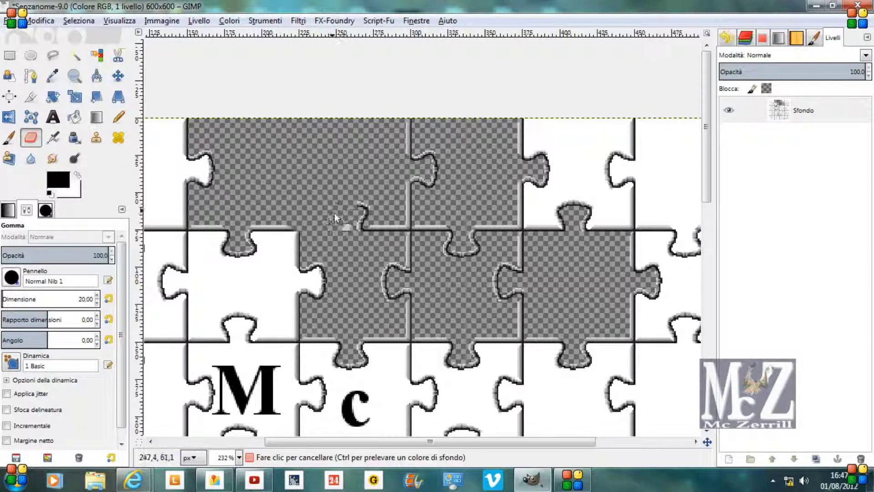
drag(406, 128, 423, 185)
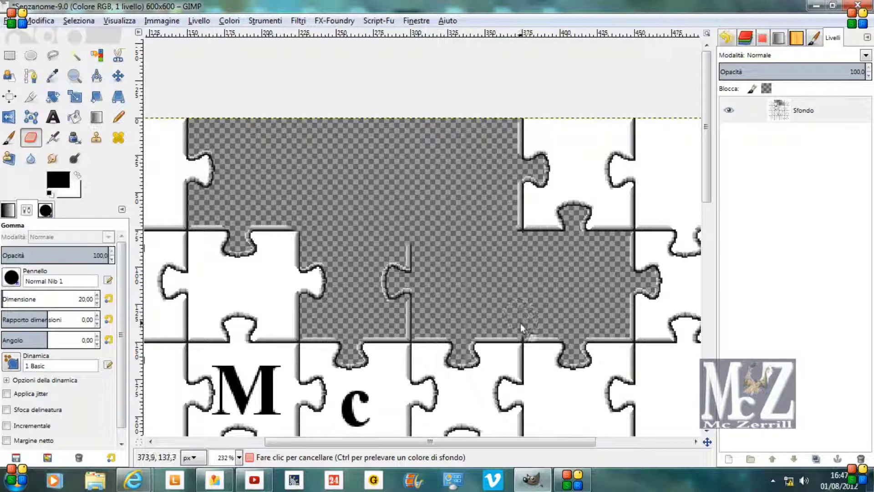
drag(416, 253, 406, 283)
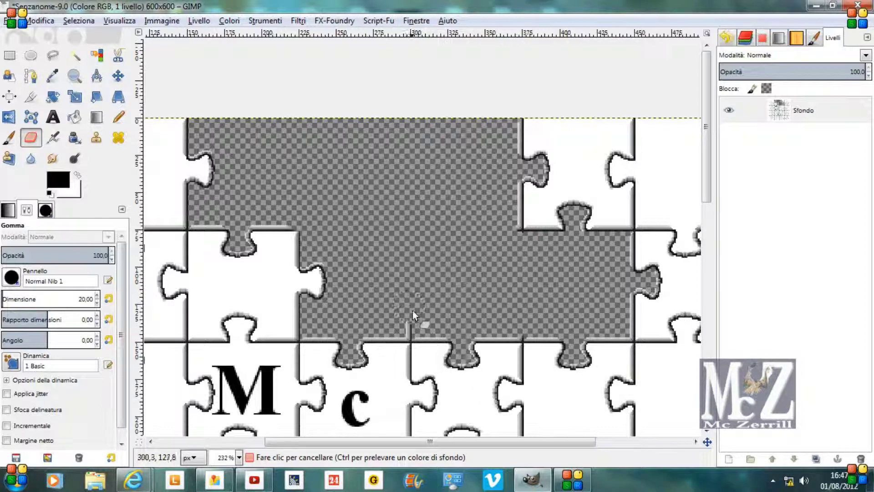
click(410, 323)
key(minus)
key(minus)
key(minus)
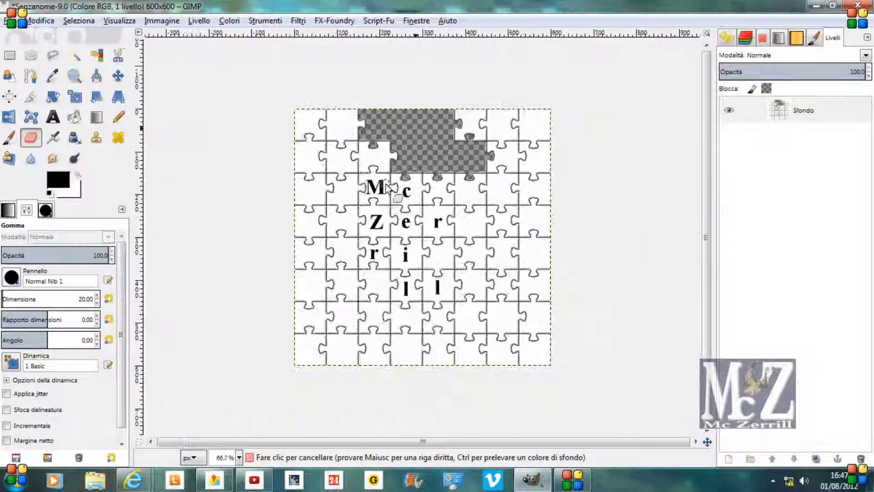
key(1)
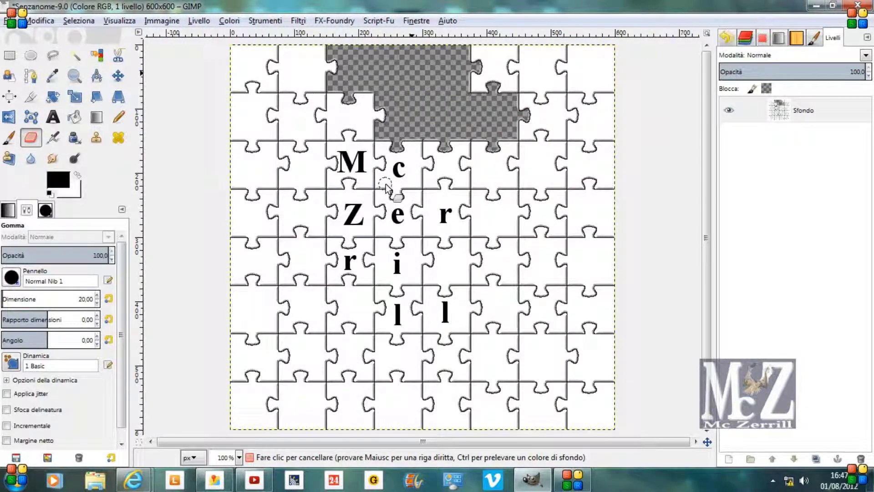
key(minus)
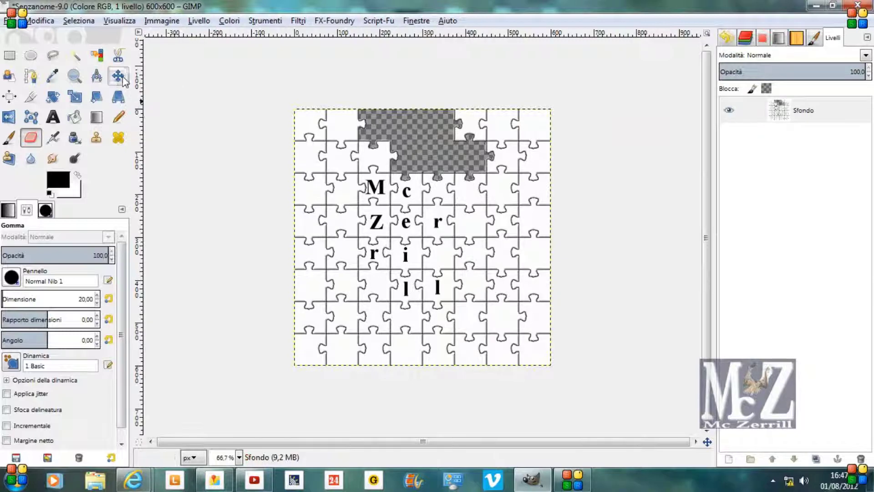
- Open Map Object with Map to Sphere and a transparent background
click(122, 79)
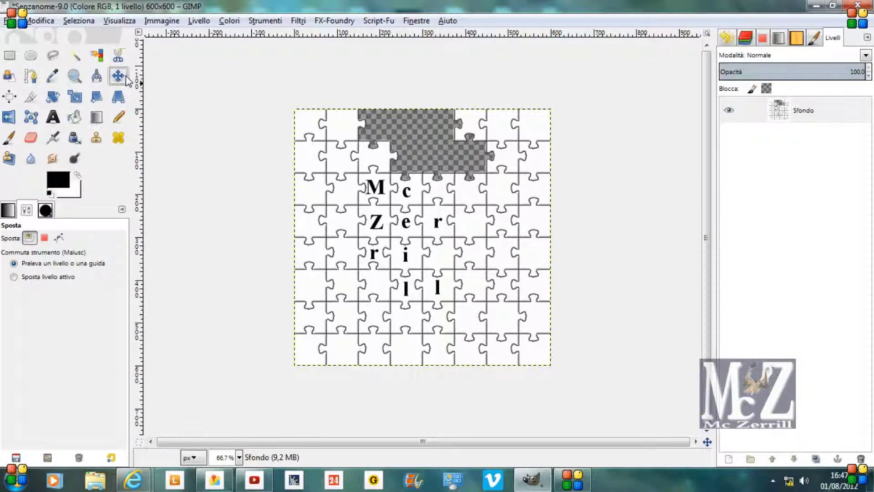
click(299, 21)
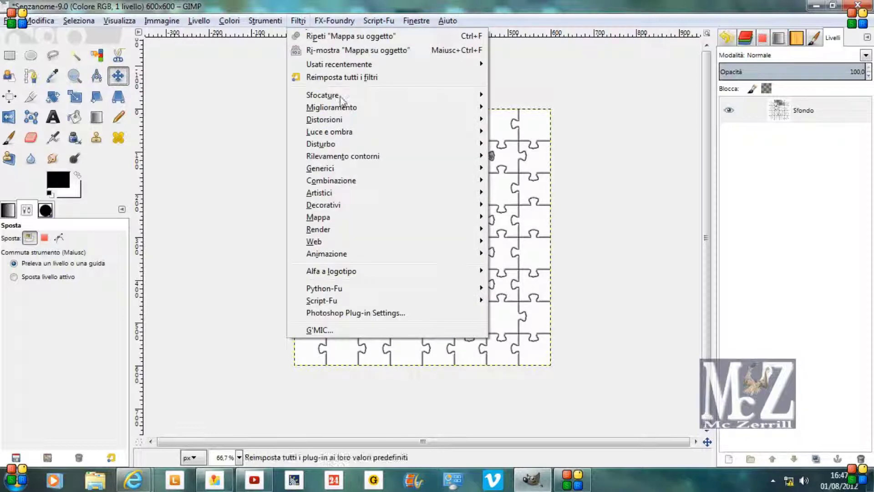
mouse_move(318, 217)
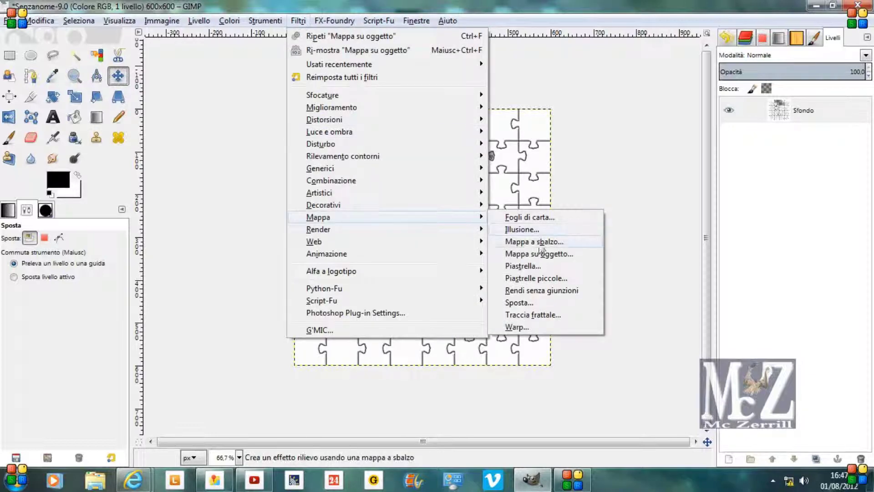
click(542, 254)
click(272, 102)
click(245, 123)
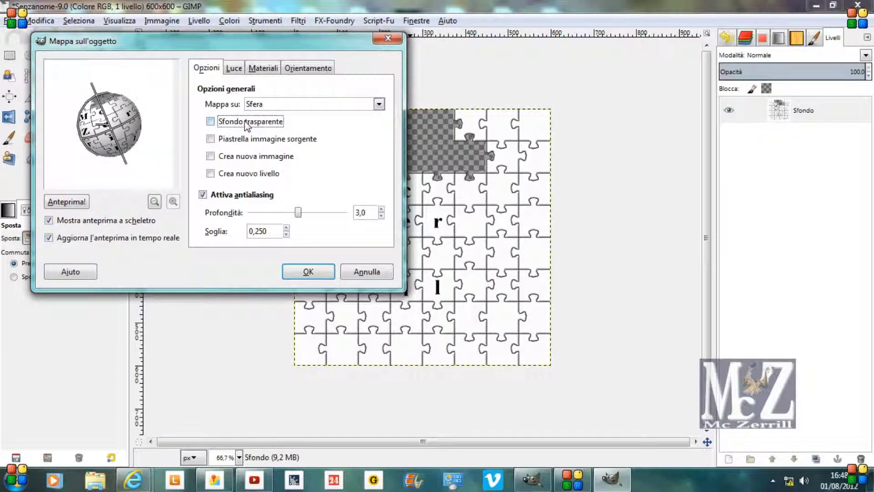
- Adjust material and X/Y orientation rotation, then apply the sphere mapping
click(264, 69)
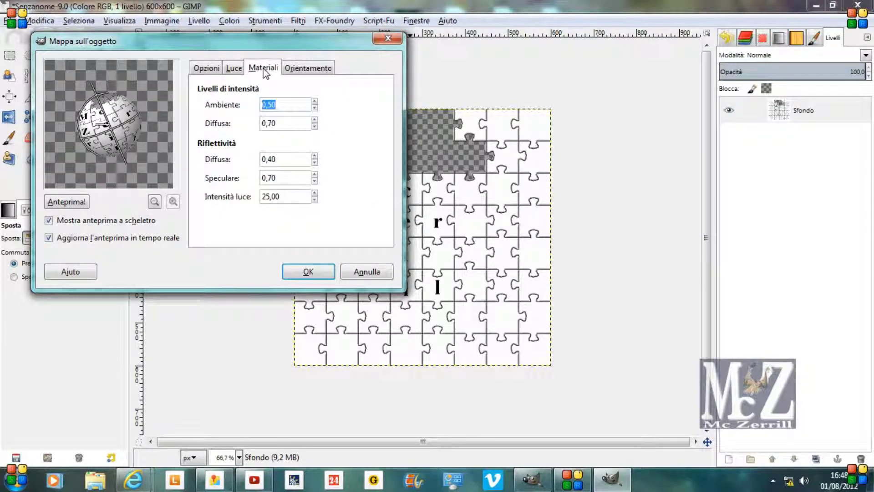
key(Tab)
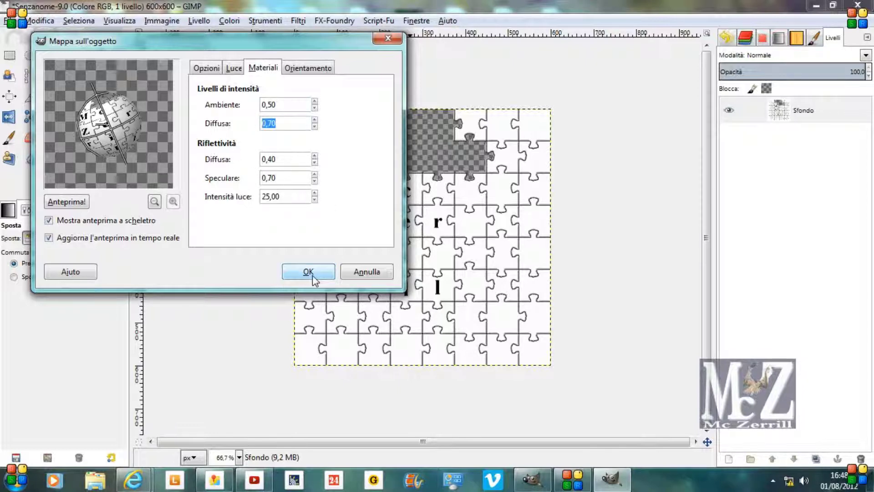
click(299, 68)
drag(361, 178, 336, 177)
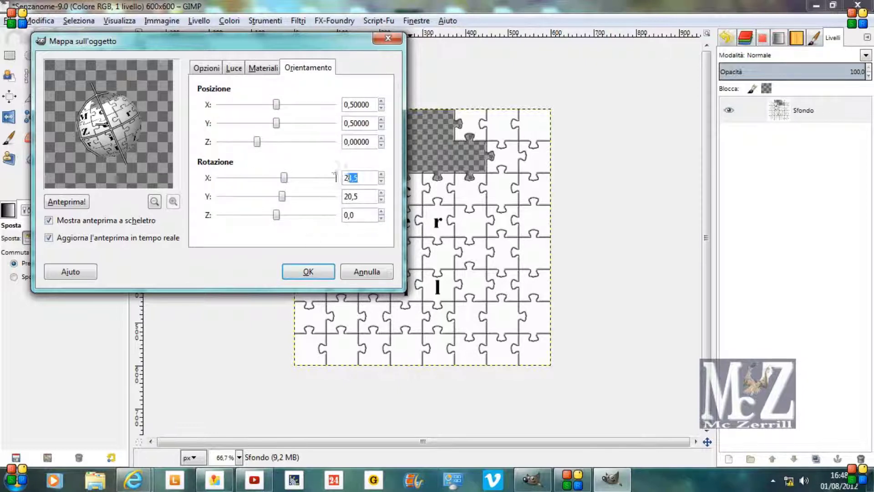
key(Tab)
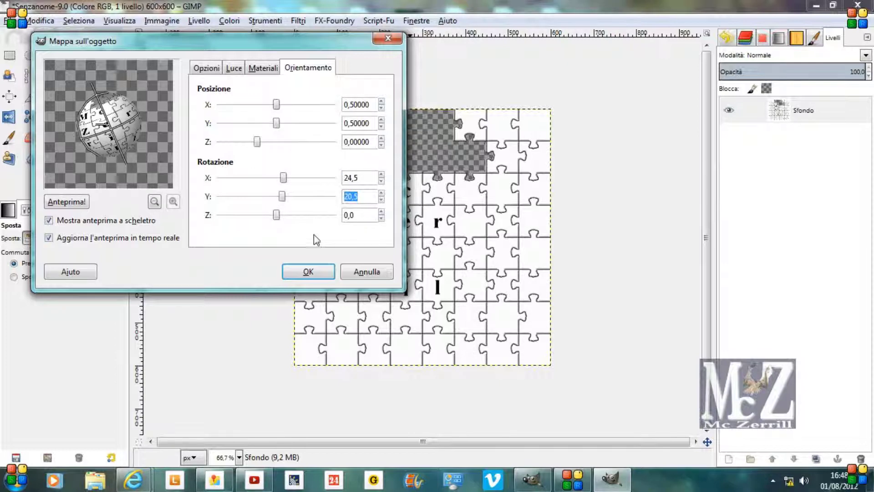
click(320, 272)
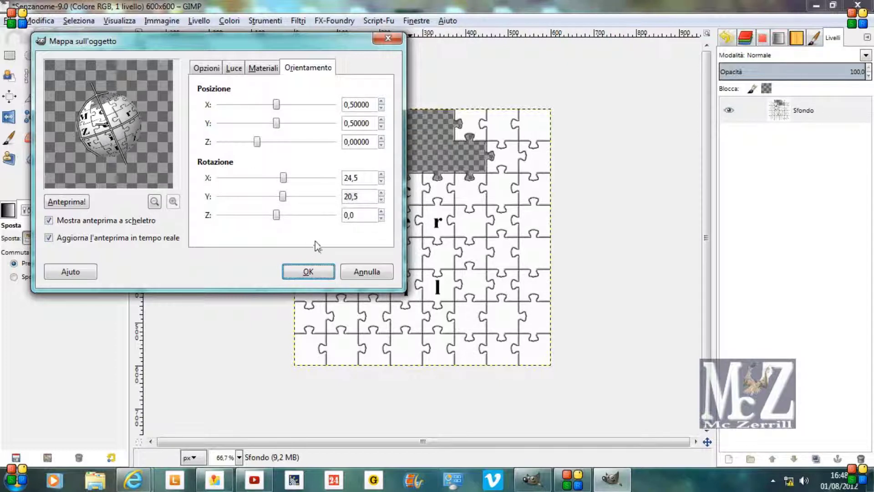
drag(282, 179, 282, 179)
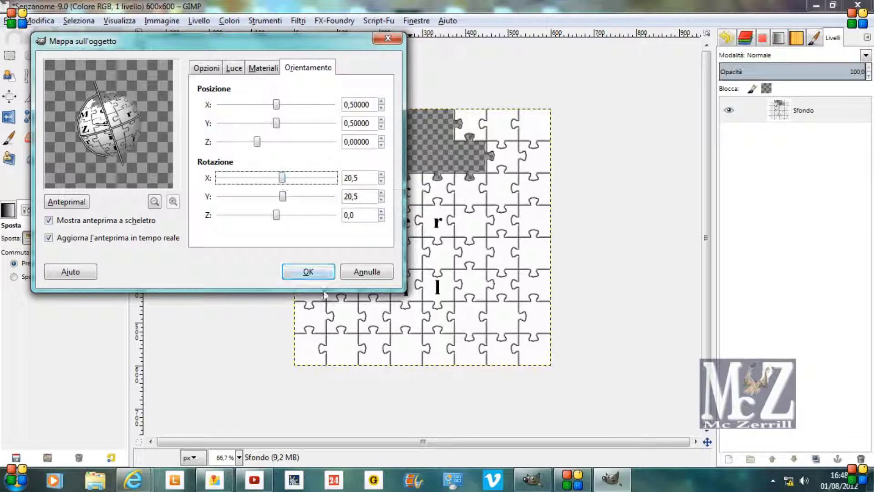
click(309, 272)
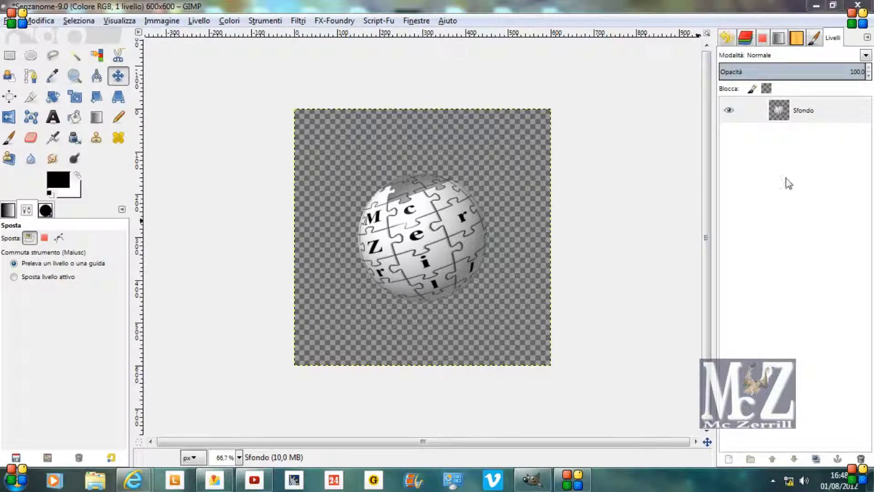
- Add a white layer under the globe, merge the globe down, and view at 100%
click(729, 458)
click(150, 248)
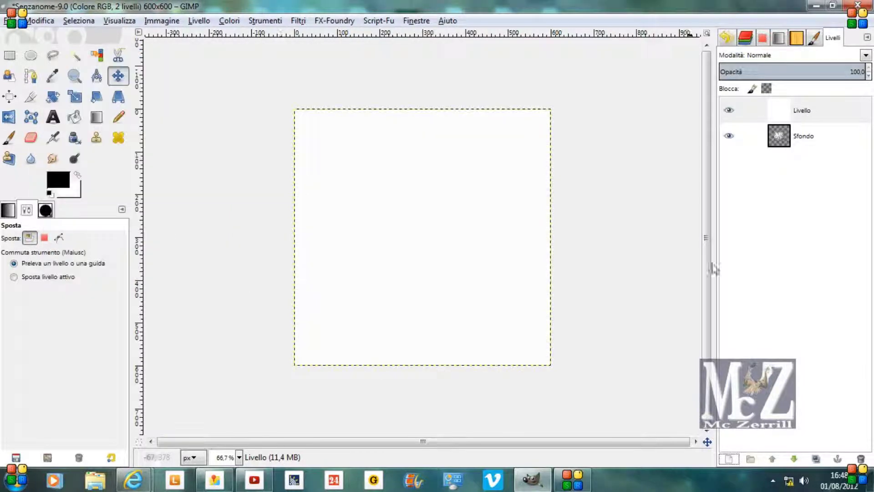
right_click(820, 106)
click(837, 114)
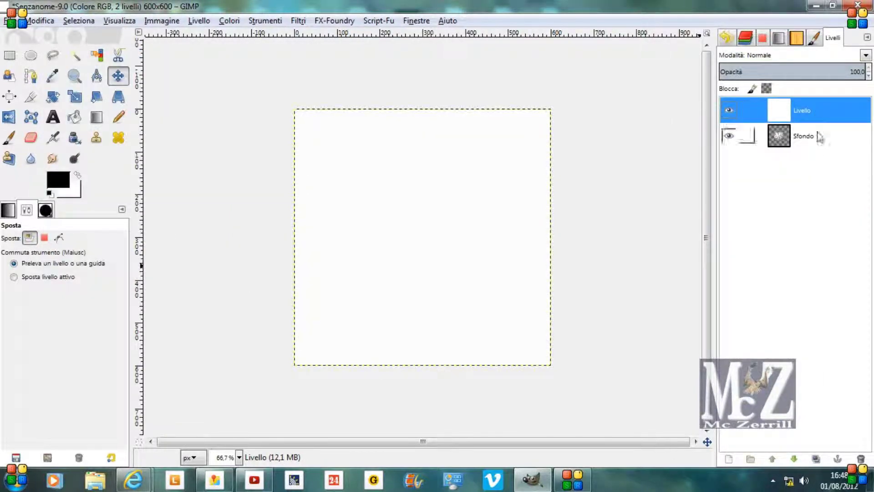
drag(820, 137, 817, 103)
click(810, 107)
right_click(807, 110)
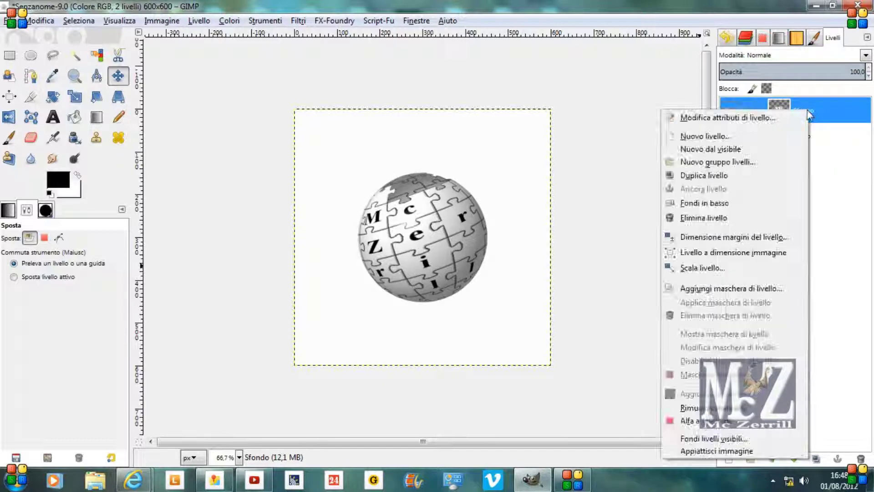
click(753, 203)
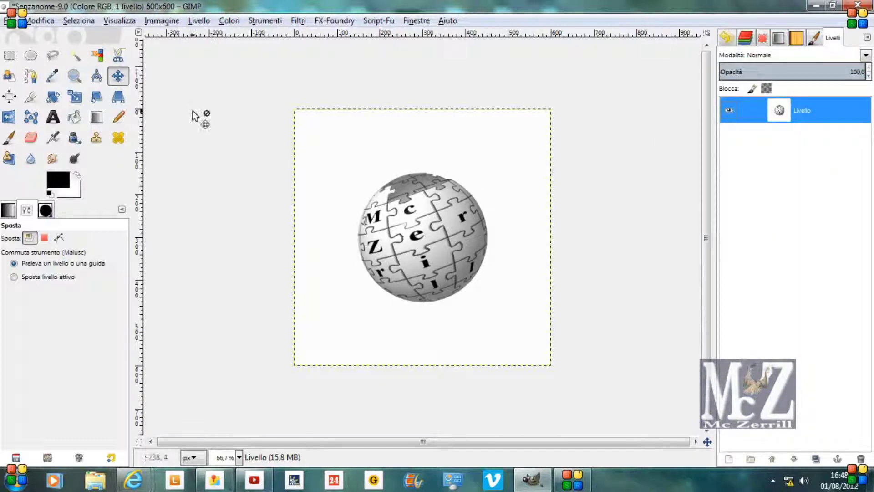
click(239, 457)
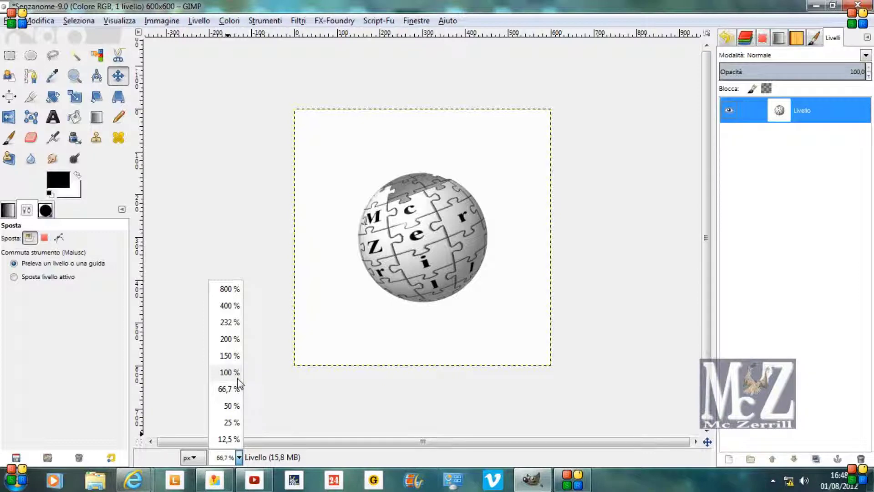
click(229, 372)
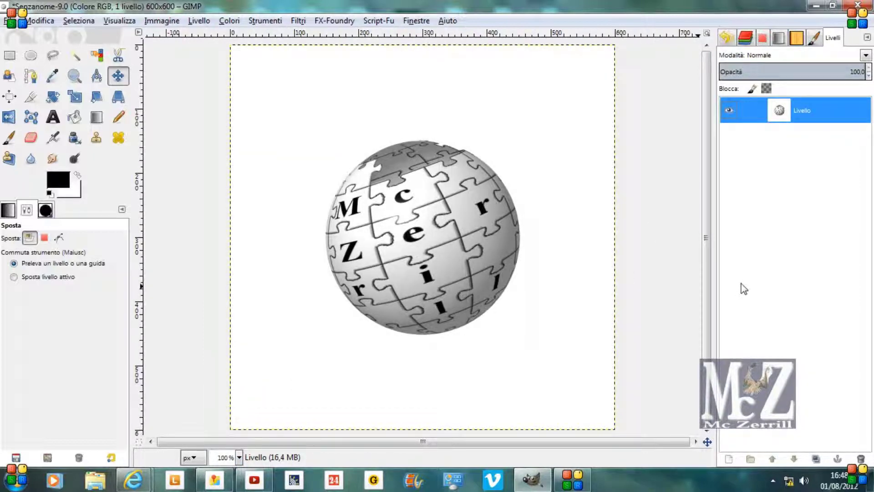